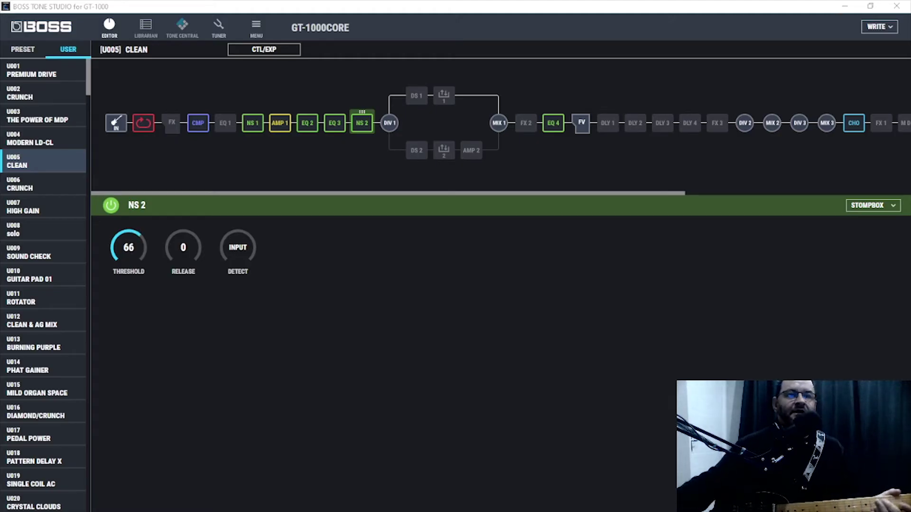
After checking both NS blocks, raise assign 9's Act Range Hi on the NS 2 threshold to 127.
click(255, 124)
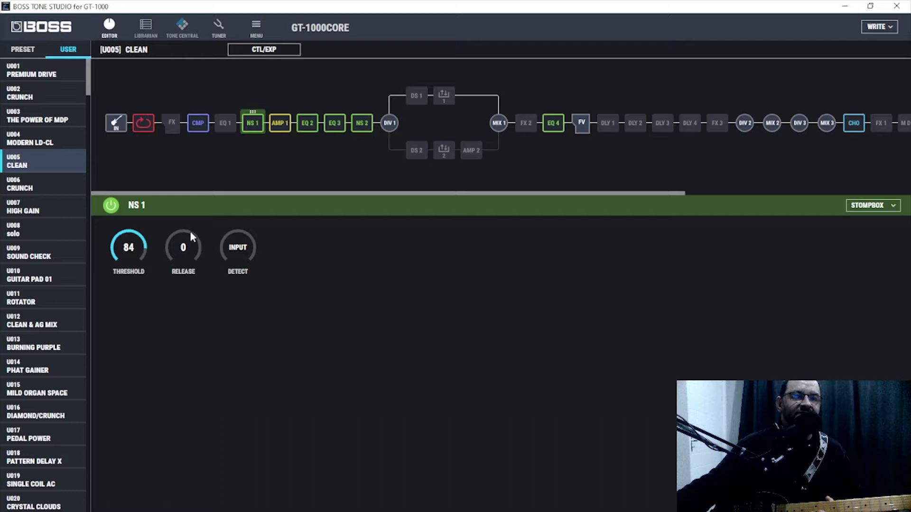
click(363, 127)
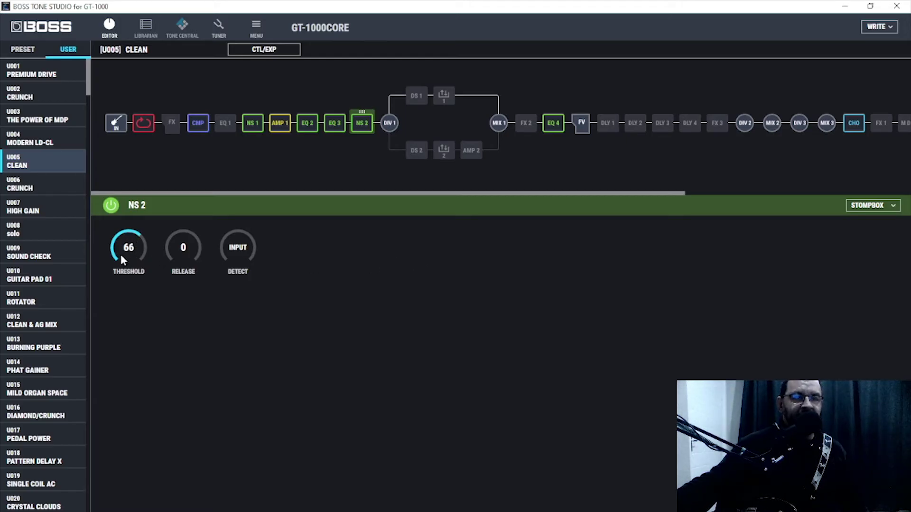
click(261, 51)
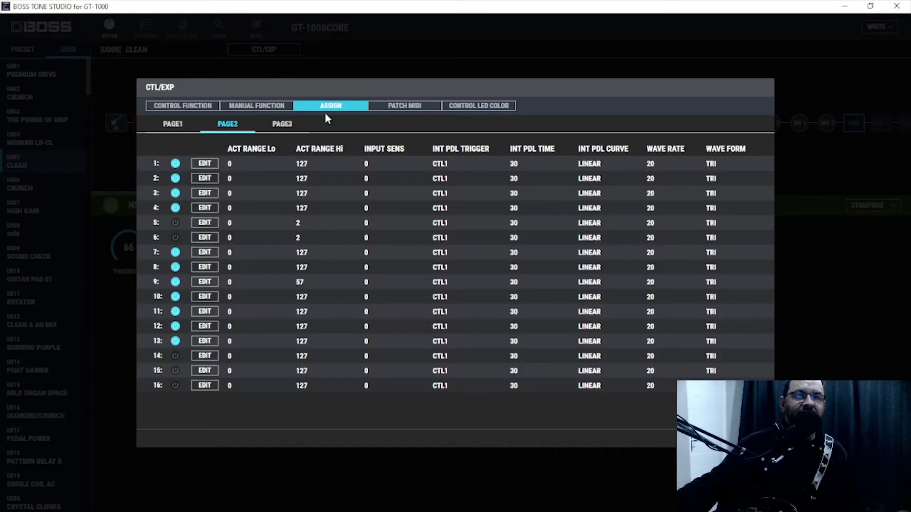
click(185, 123)
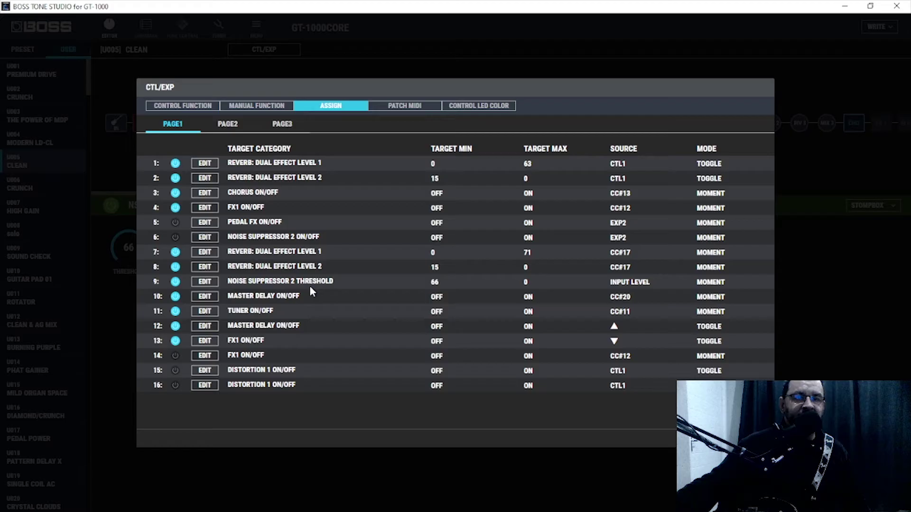
click(205, 282)
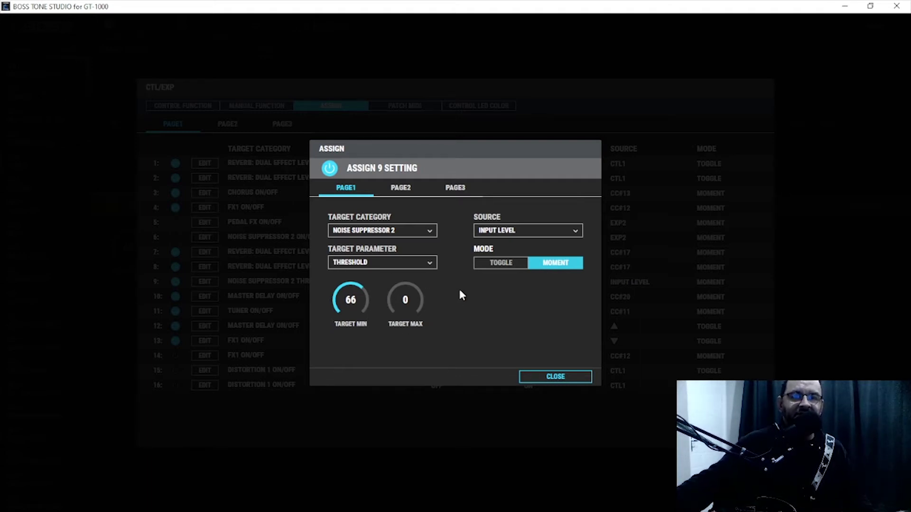
click(401, 190)
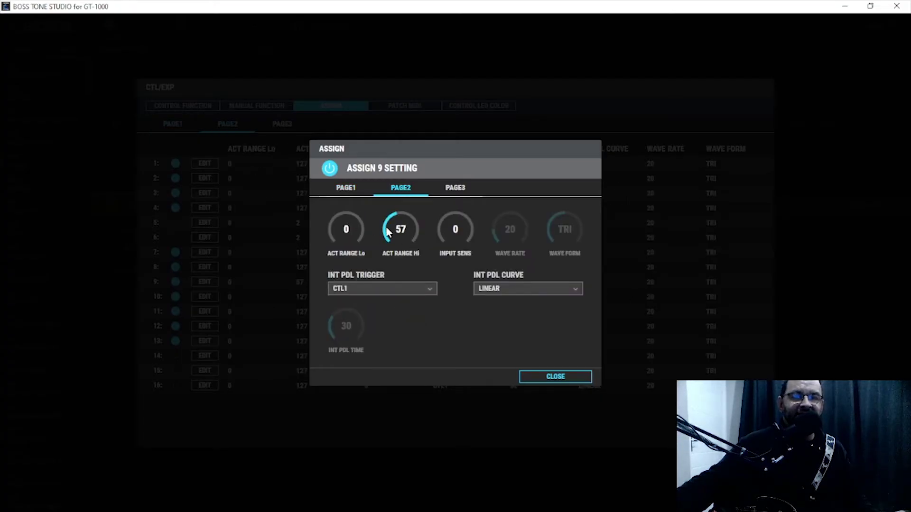
drag(402, 235, 400, 223)
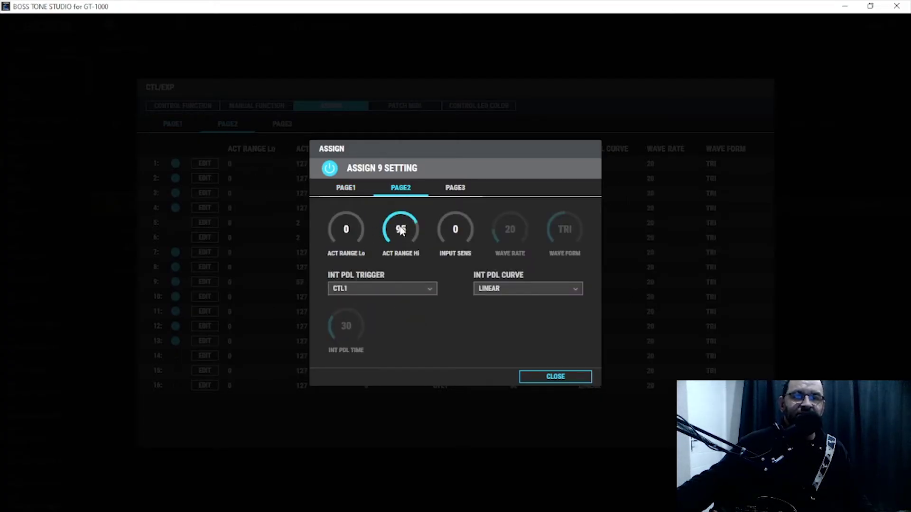
click(530, 376)
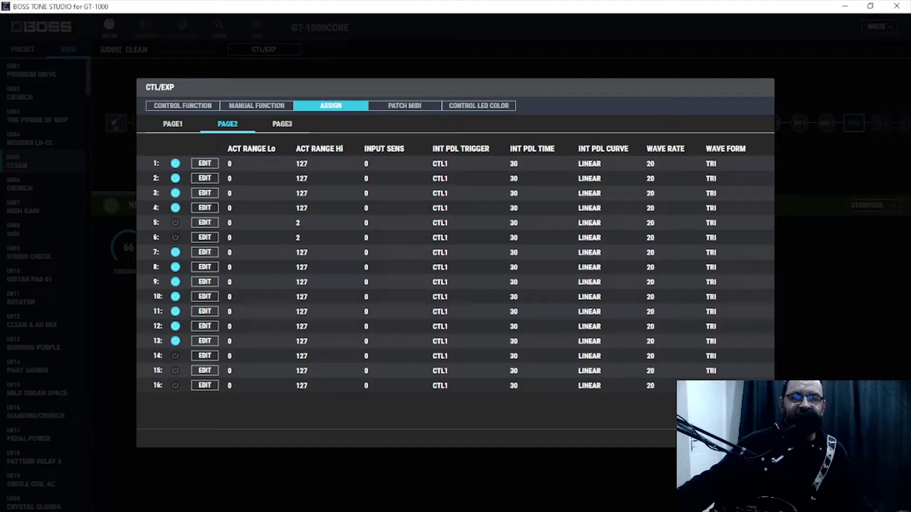
key(Escape)
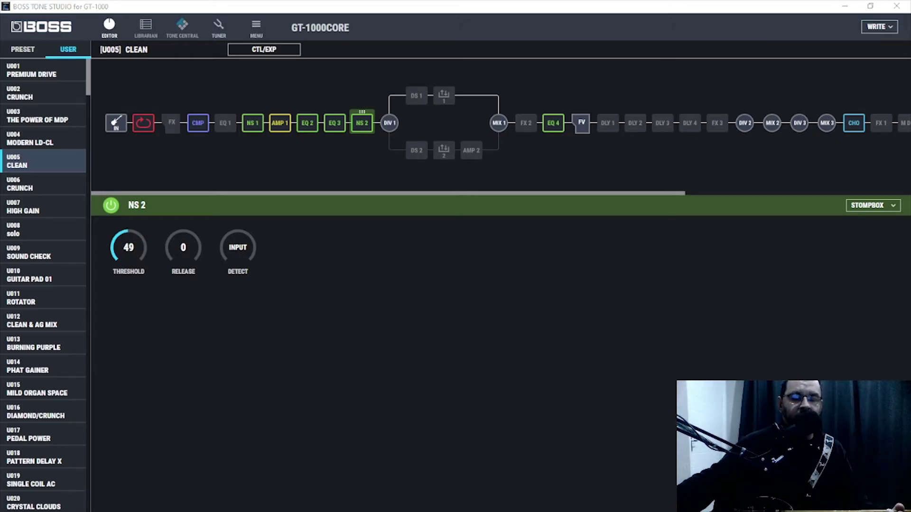
Bring assign 9's Act Range Hi back down from 127 to 53 and close CTL/EXP.
click(280, 52)
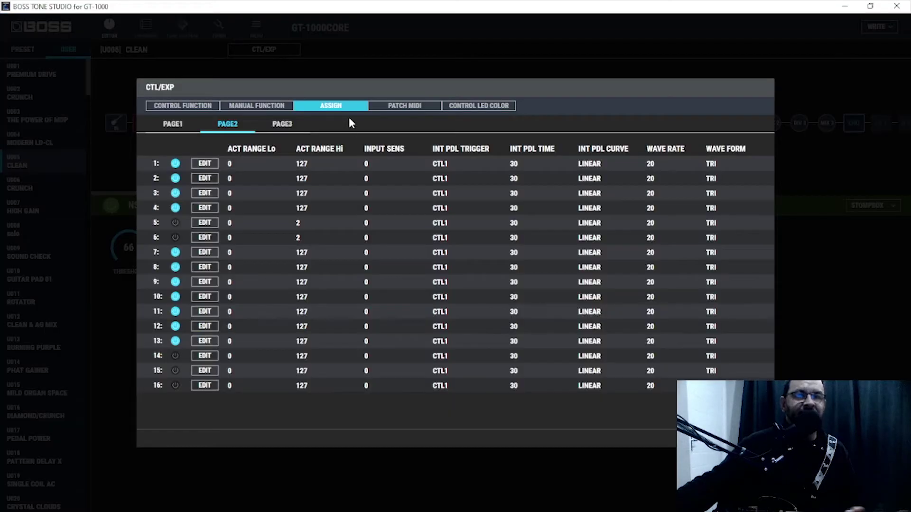
click(173, 123)
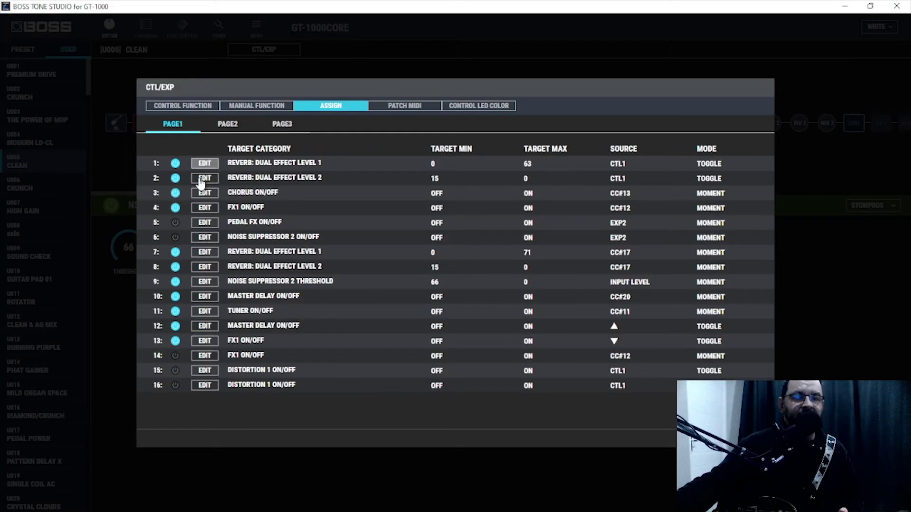
click(205, 281)
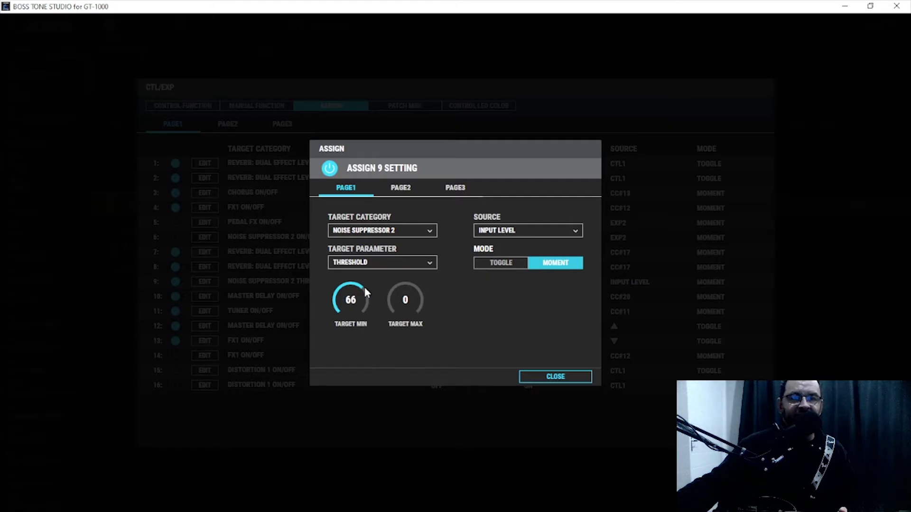
click(400, 188)
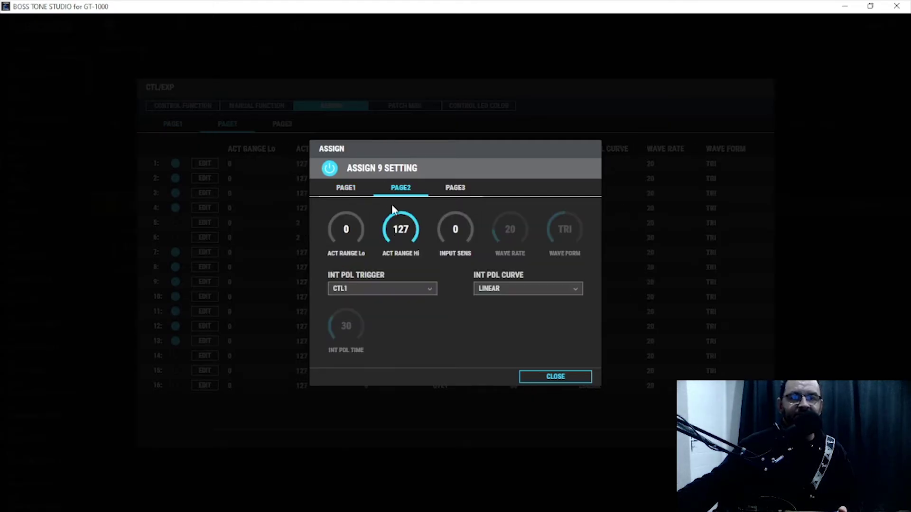
scroll(403, 232, down, 11)
scroll(403, 232, down, 20)
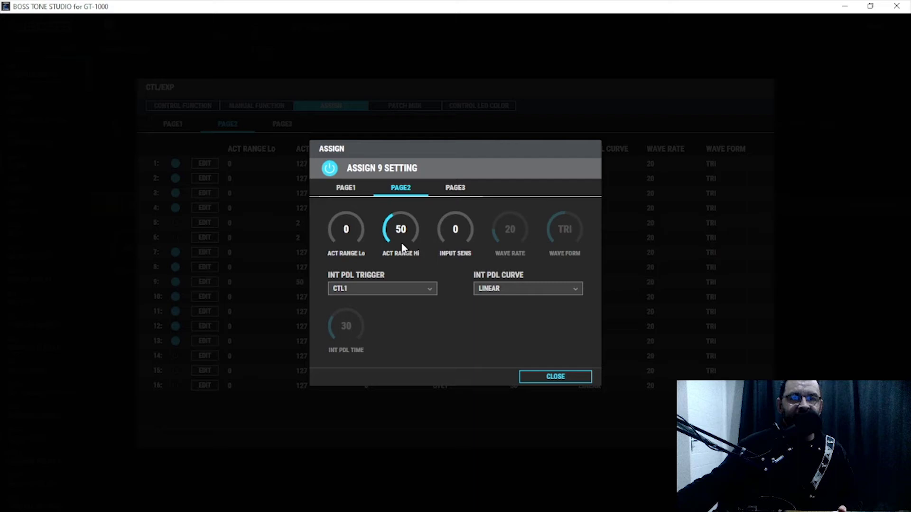
scroll(403, 246, down, 8)
click(544, 378)
key(Escape)
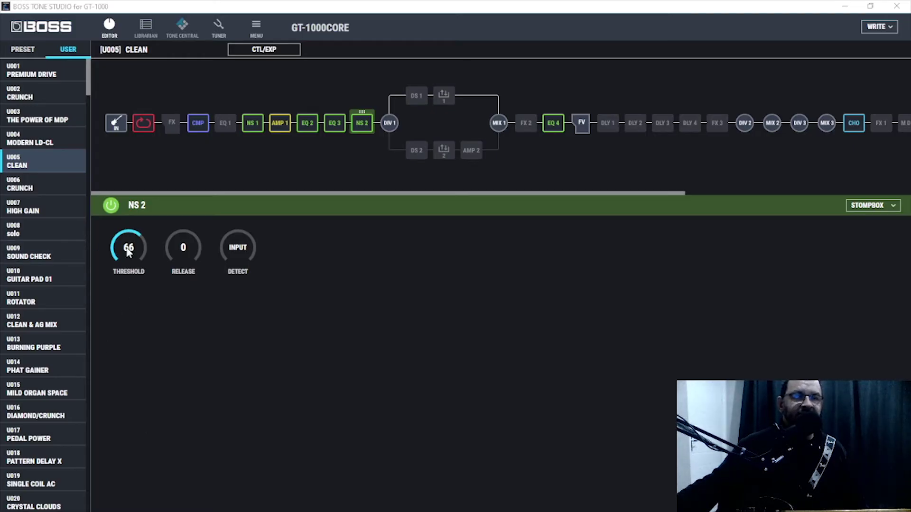
Load the U006 CRUNCH patch and inspect its NS 1 and NS 2 thresholds (NS 2 at 50).
click(31, 189)
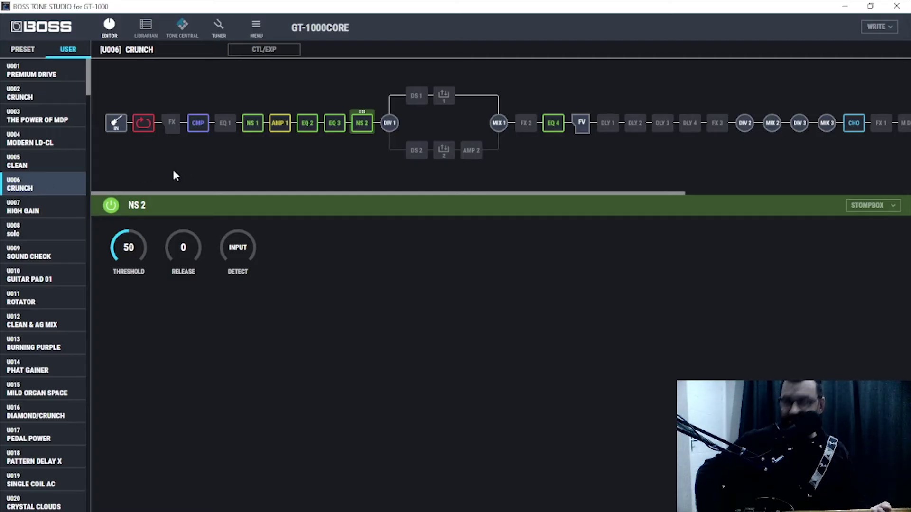
click(252, 123)
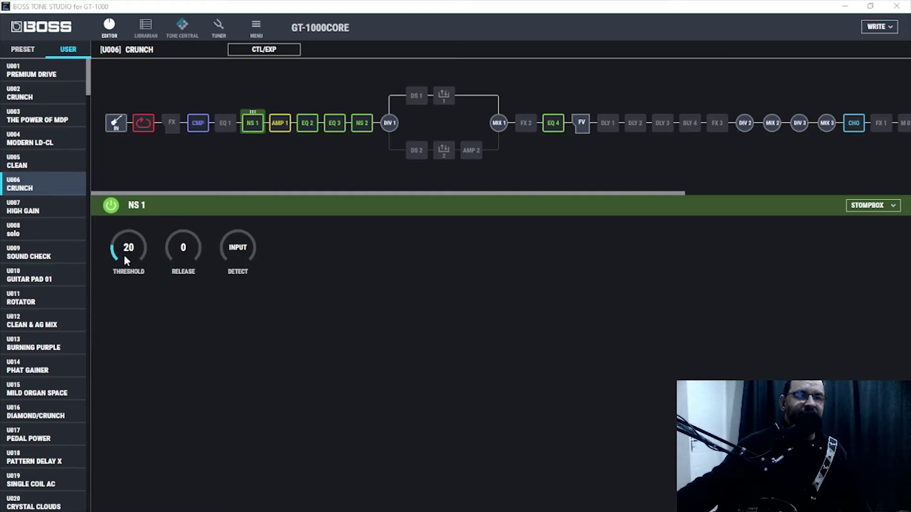
click(360, 128)
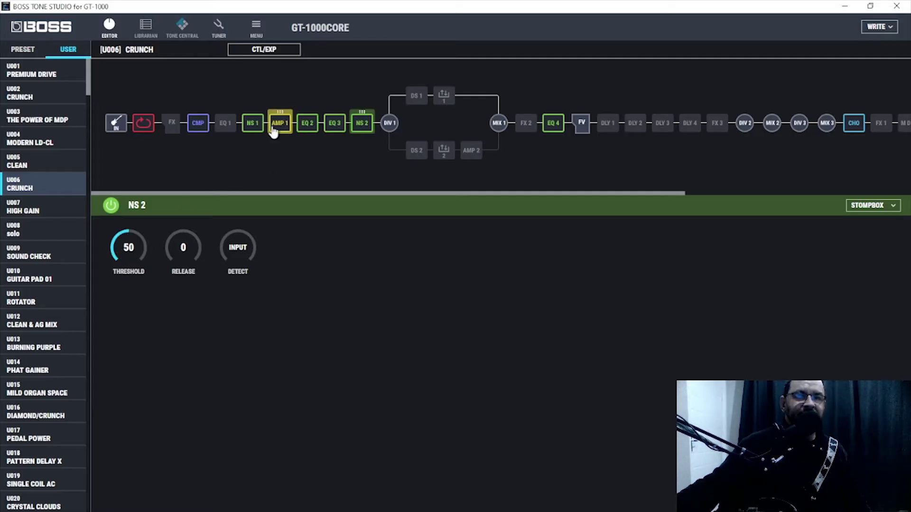
Load the U007 HIGH GAIN patch and compare its NS 1 and NS 2 thresholds.
click(43, 209)
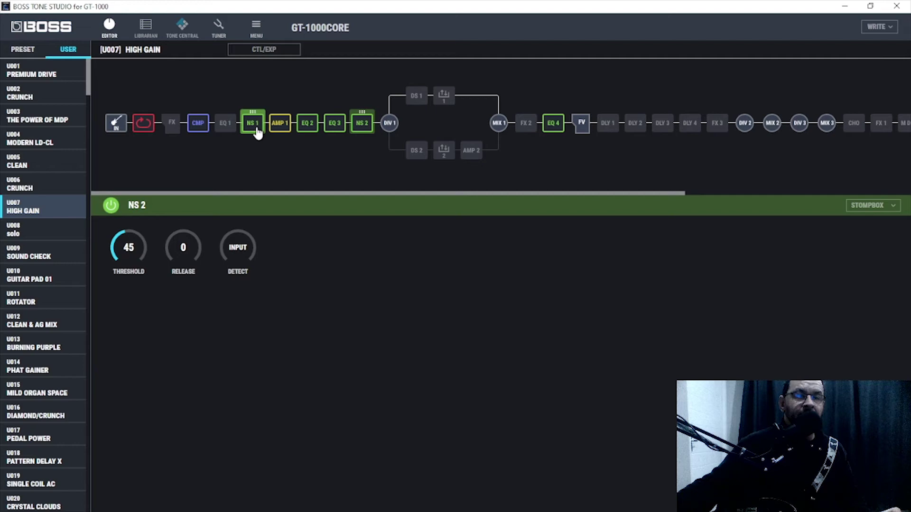
click(256, 131)
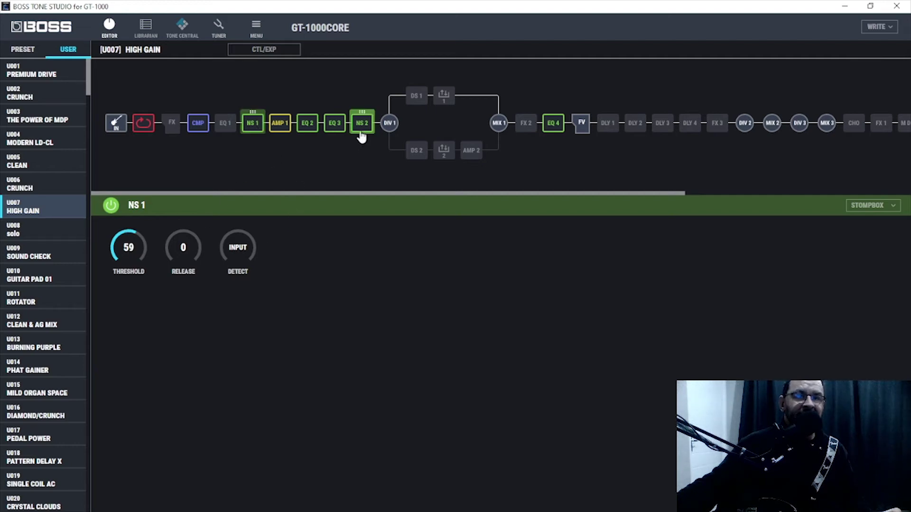
click(362, 129)
click(255, 131)
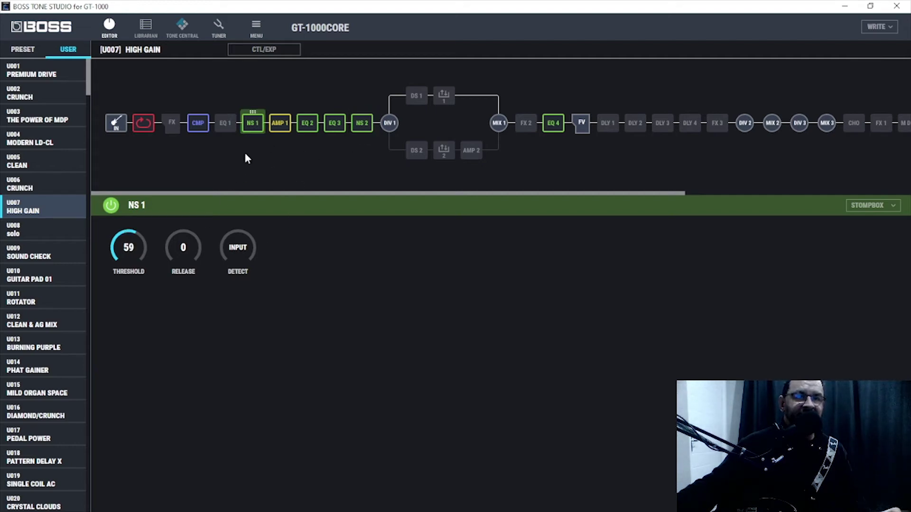
click(369, 129)
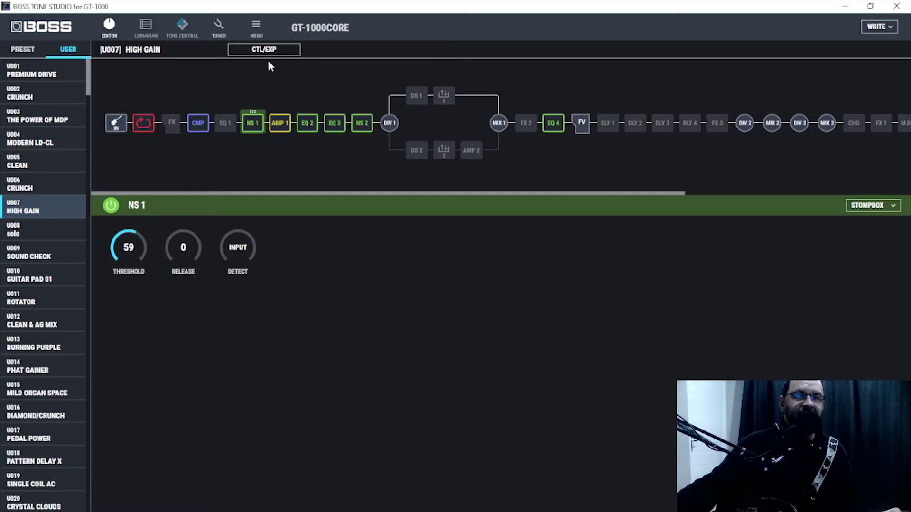
Turn assign 1's Target Min on the NS 1 threshold down from 100 to 51.
click(278, 53)
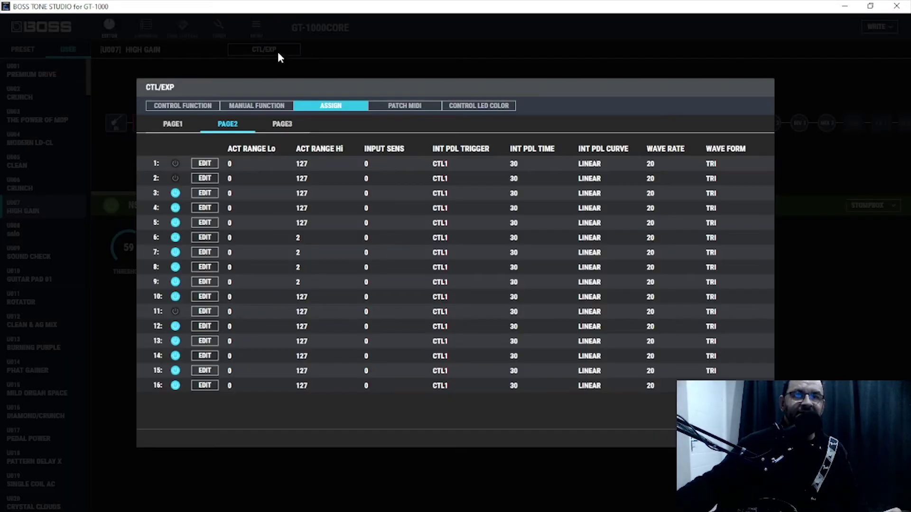
click(177, 124)
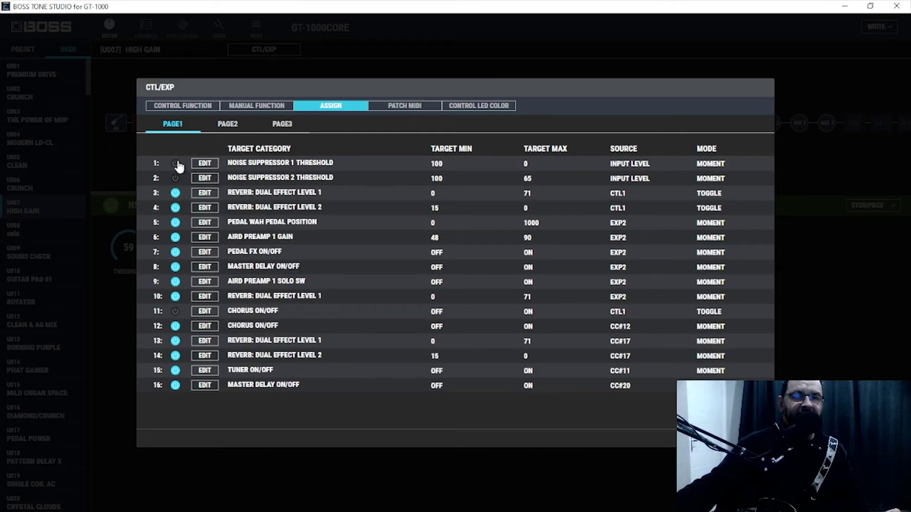
click(213, 164)
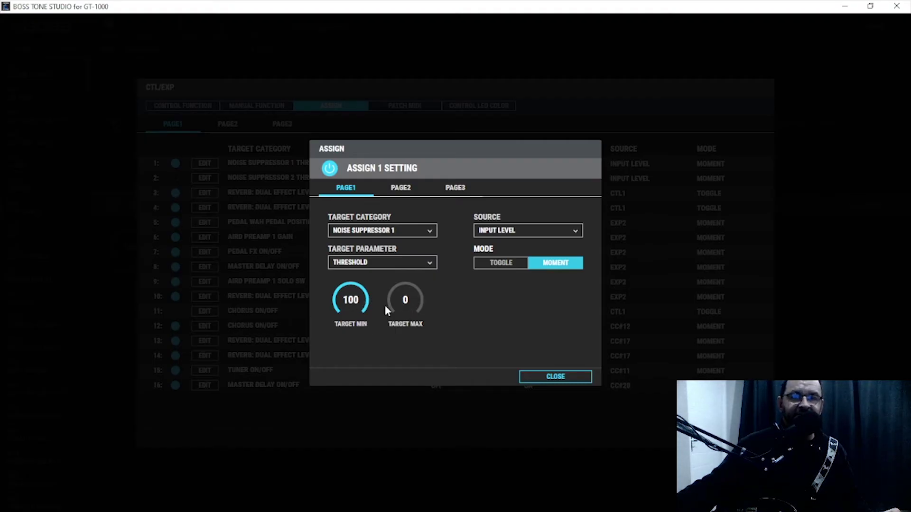
scroll(348, 304, down, 5)
scroll(346, 306, down, 1)
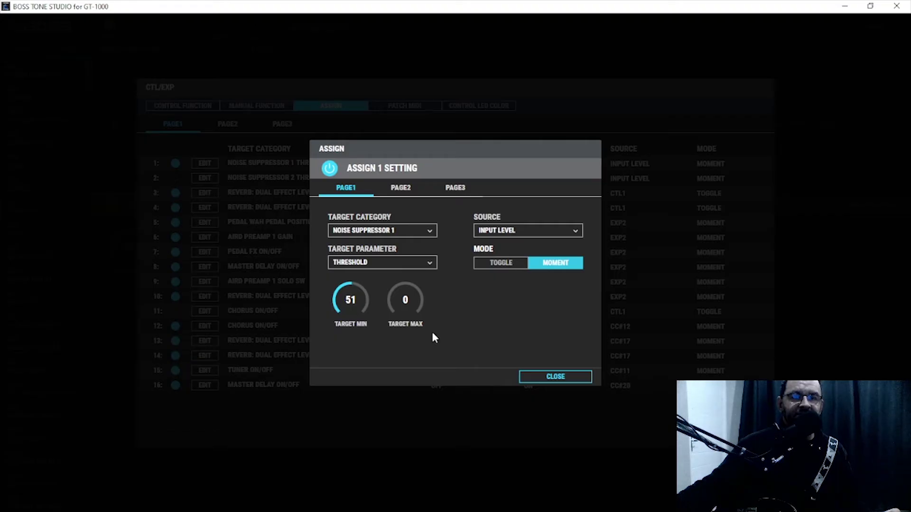
click(575, 378)
key(Escape)
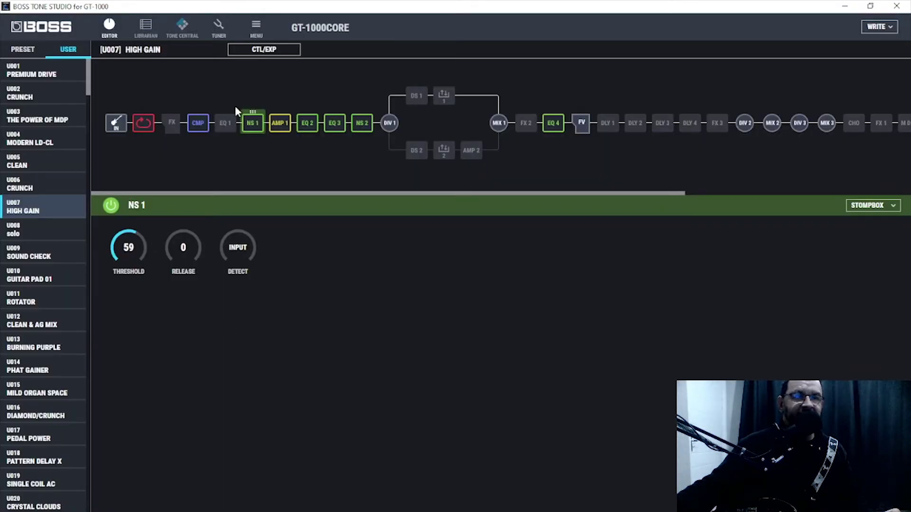
Set assign 1's Target Min to 59 and close the CTL/EXP window.
click(266, 49)
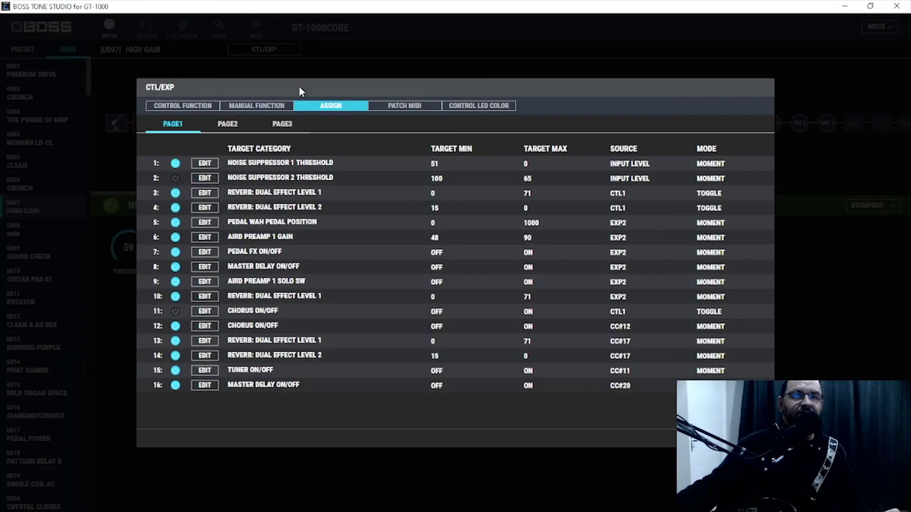
click(205, 163)
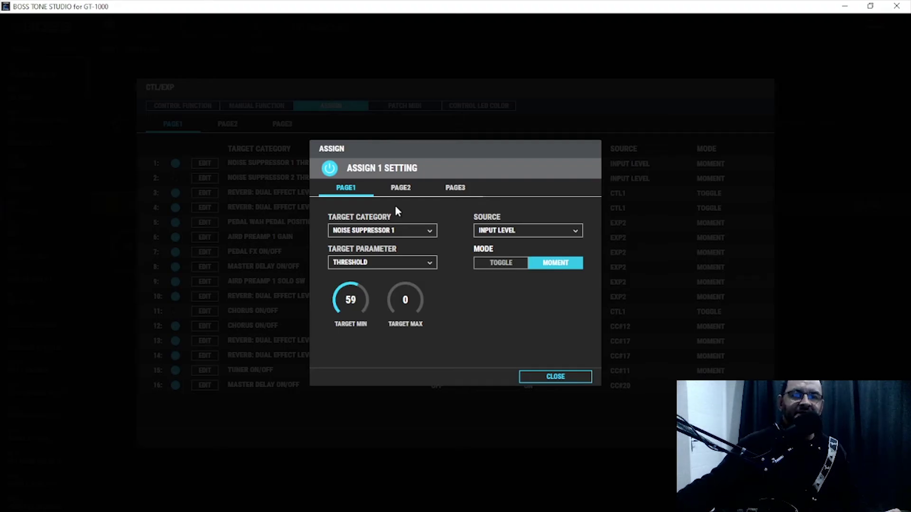
click(542, 377)
key(Escape)
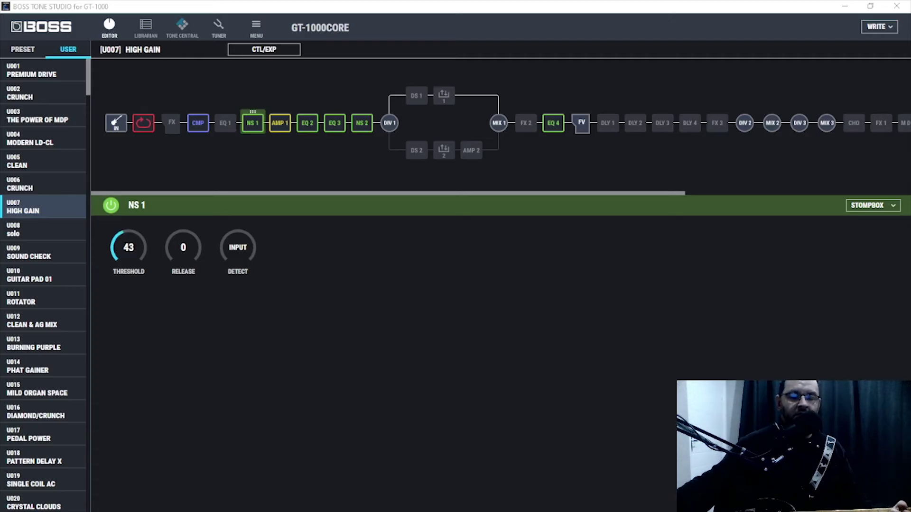
Drop assign 1's Act Range Hi to 46, then turn the NS 2 threshold up to 66.
click(274, 50)
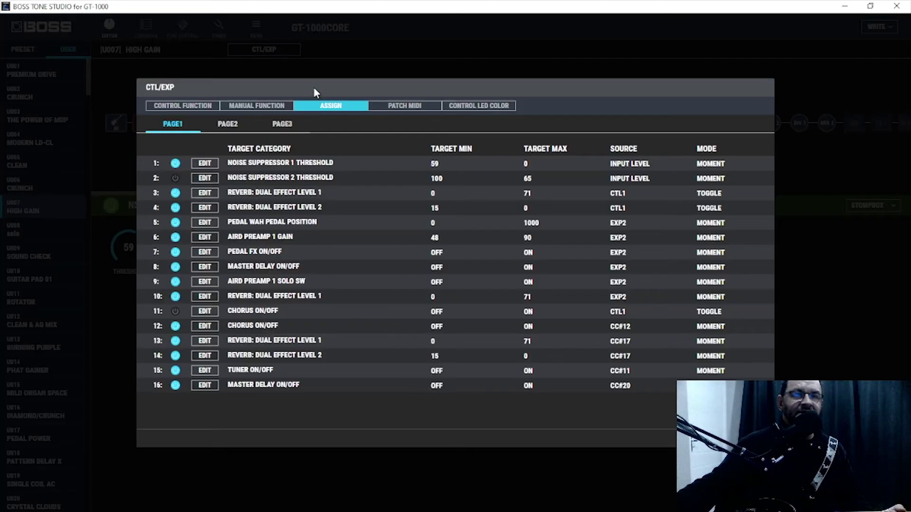
click(205, 164)
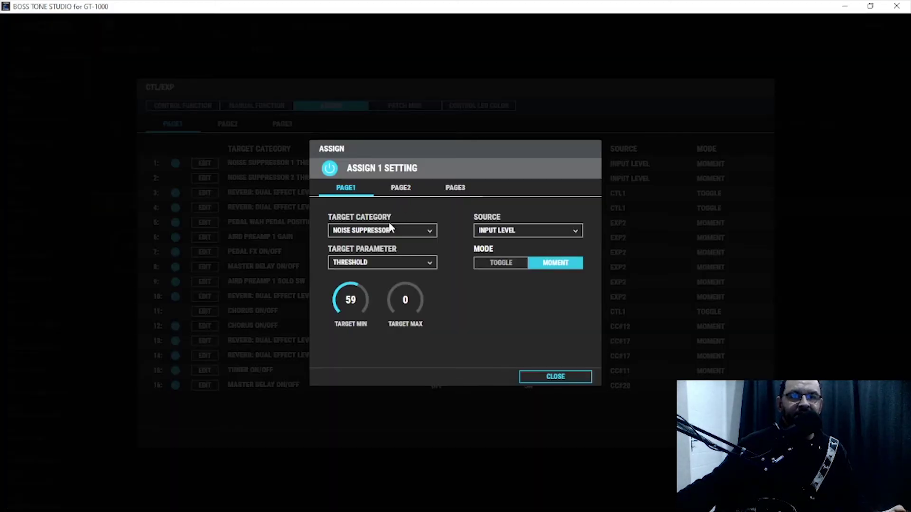
click(403, 188)
drag(398, 245, 399, 253)
click(554, 377)
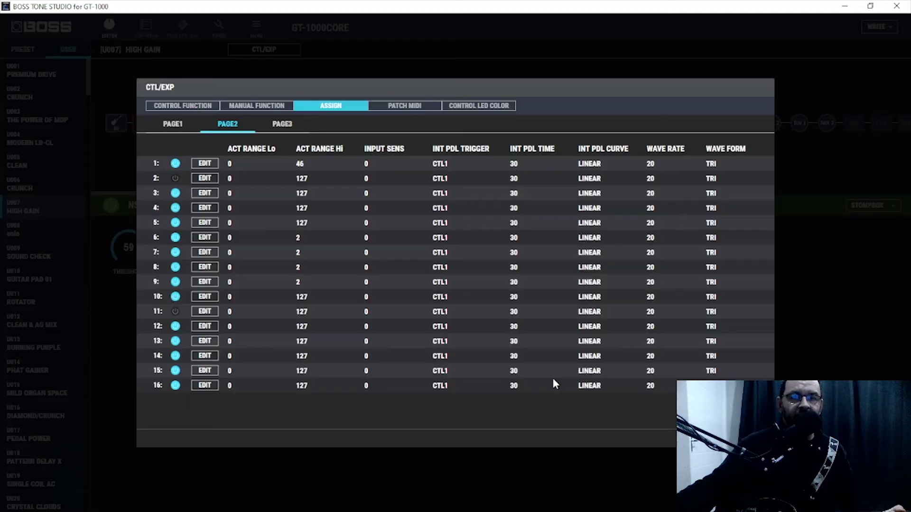
key(Escape)
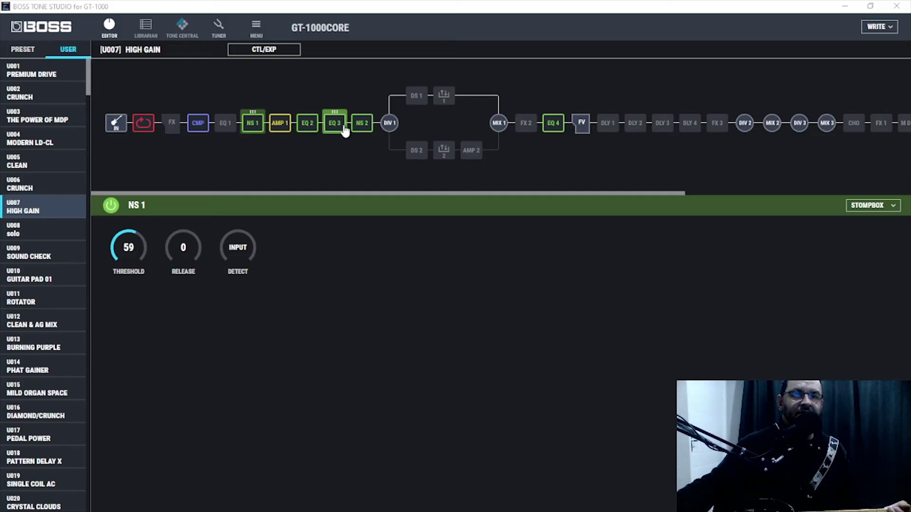
click(362, 125)
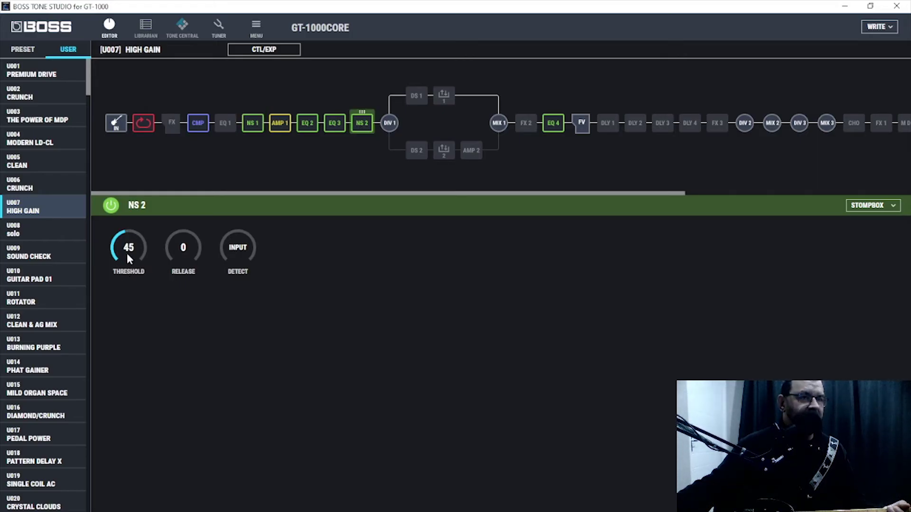
scroll(127, 254, up, 20)
Set the NS 2 threshold to 63 and give assign 2 a Target Min of 63.
scroll(127, 254, down, 3)
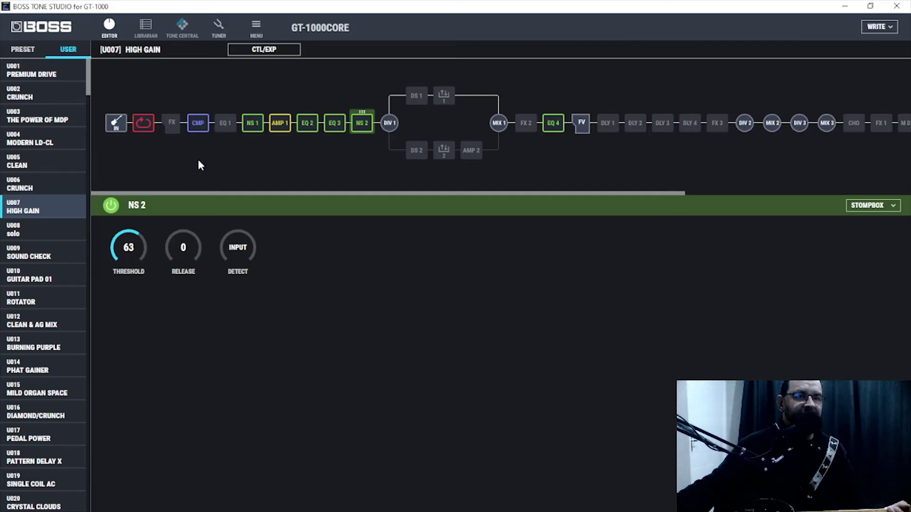
click(264, 50)
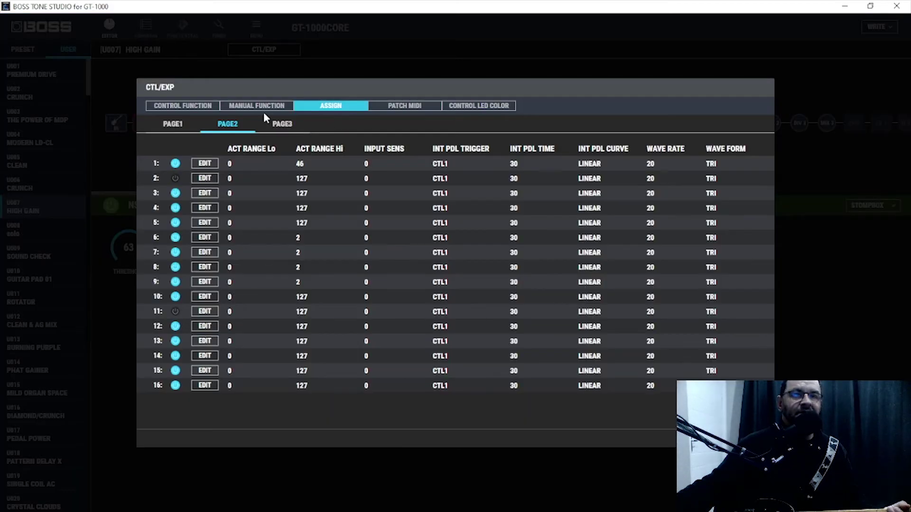
click(204, 178)
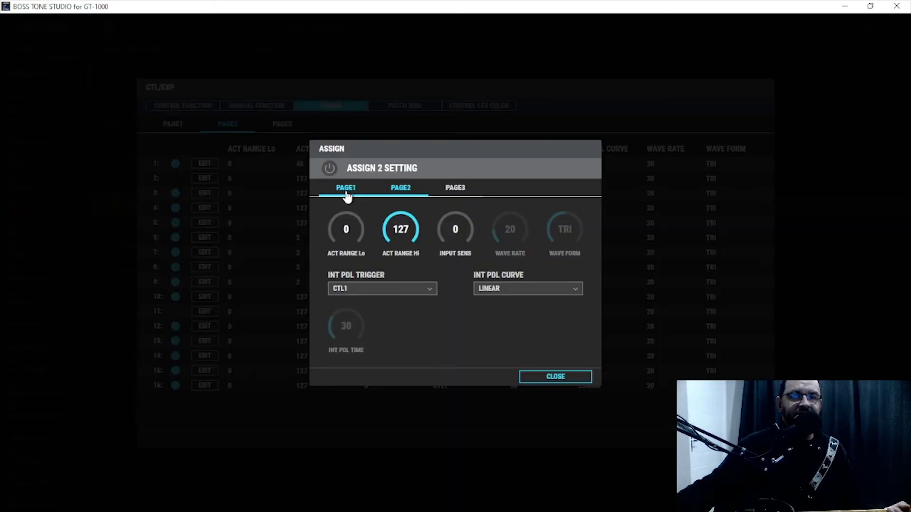
click(350, 195)
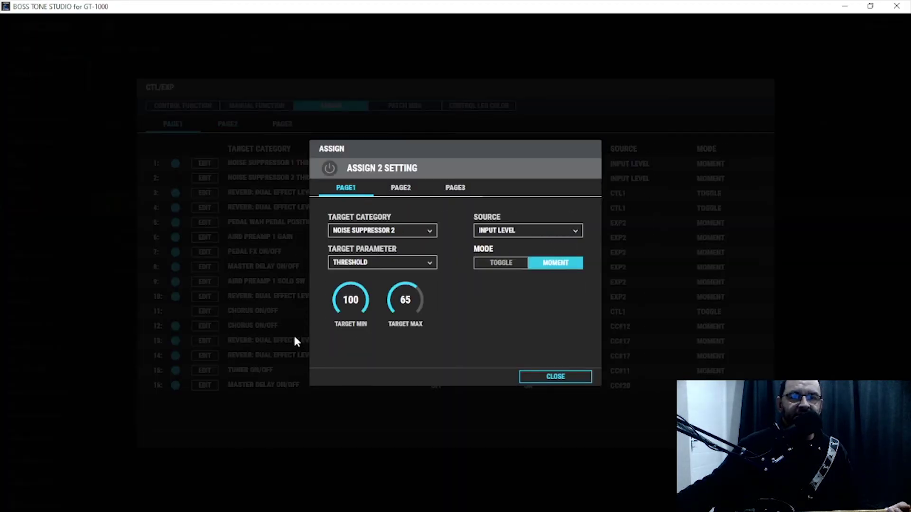
scroll(401, 309, down, 2)
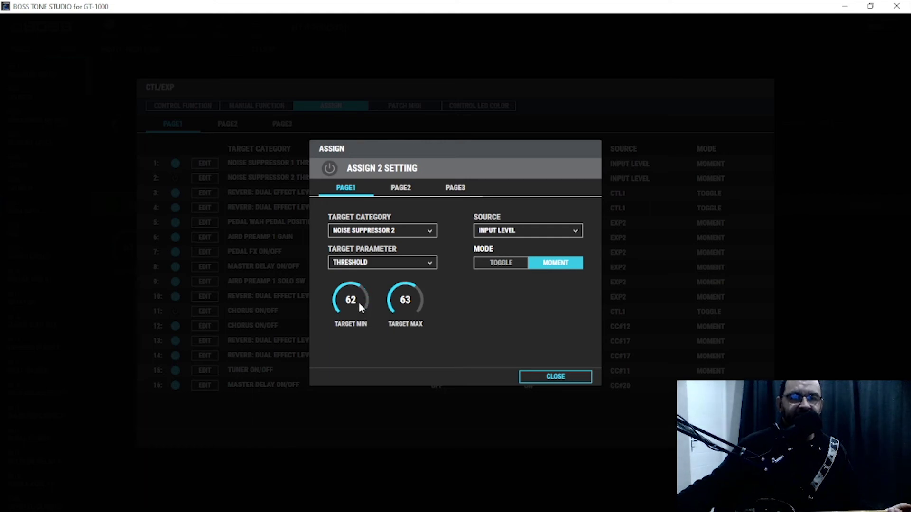
scroll(359, 303, up, 2)
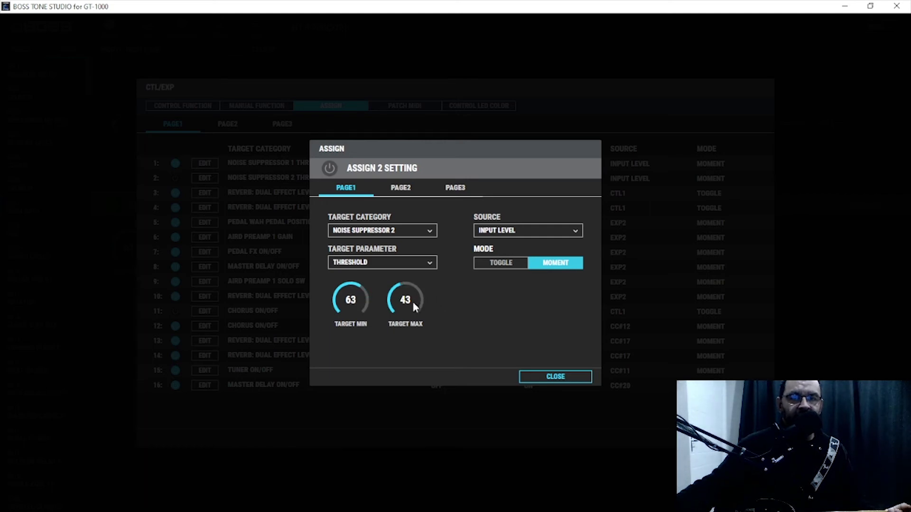
Set assign 2's Target Max to 0 and switch the assign on.
drag(413, 303, 413, 321)
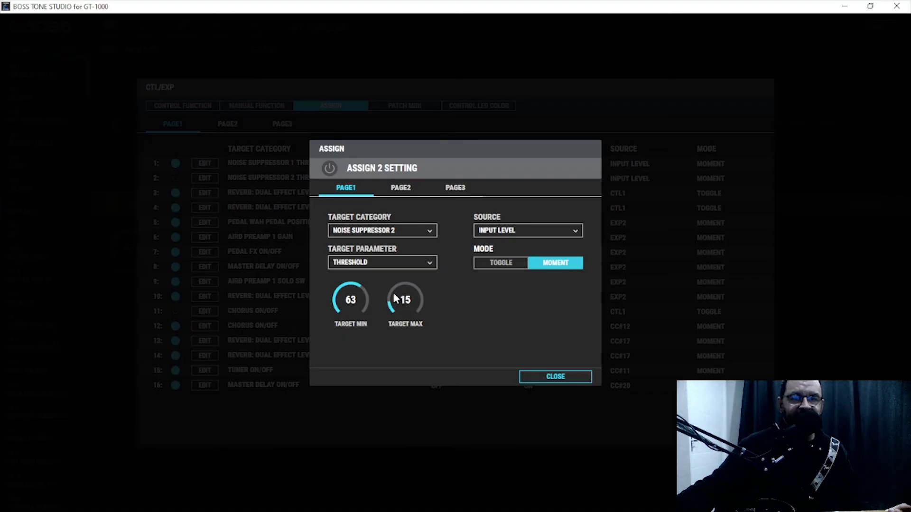
click(401, 189)
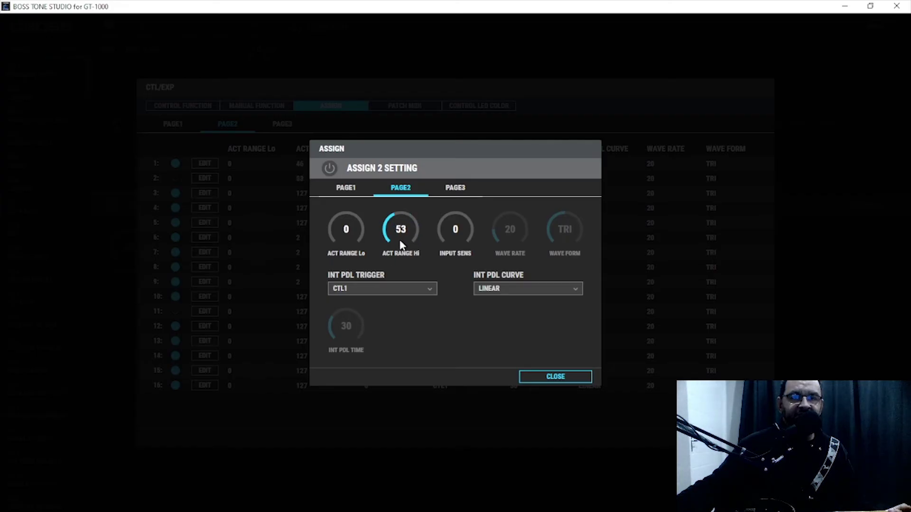
click(329, 168)
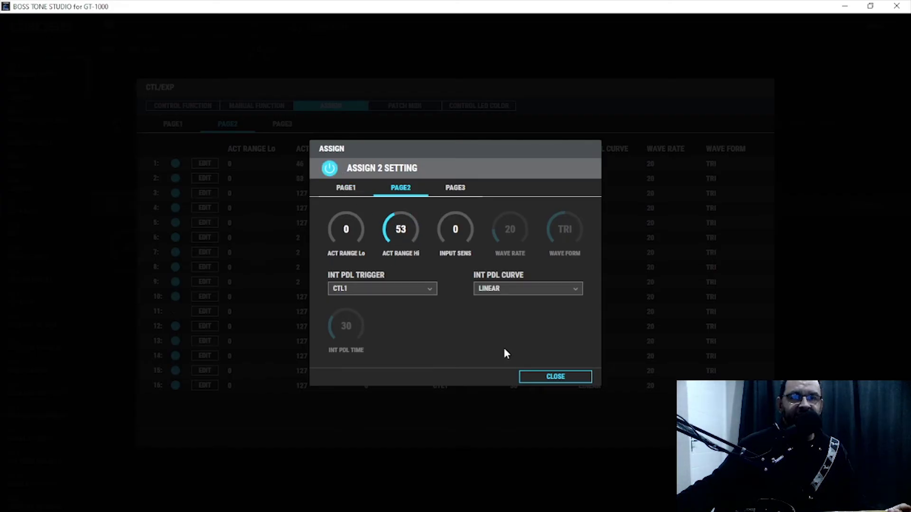
click(534, 378)
key(Escape)
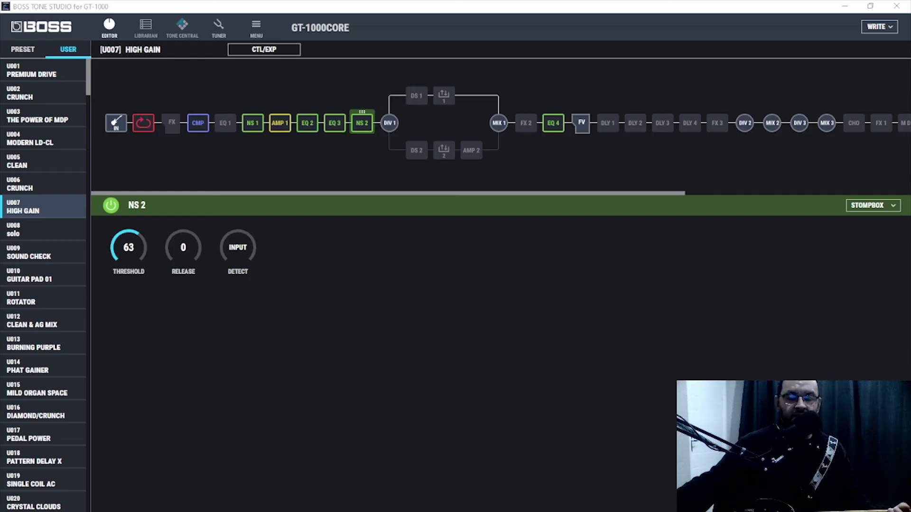
click(255, 128)
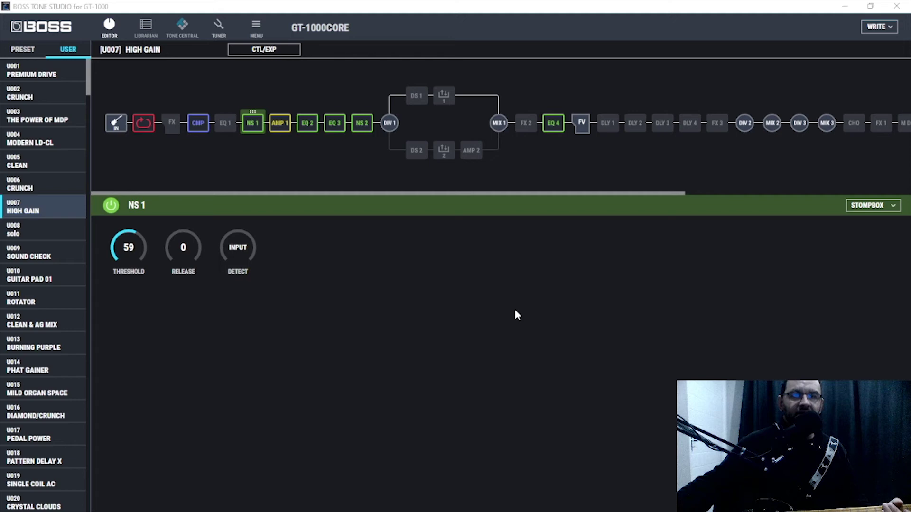
click(362, 123)
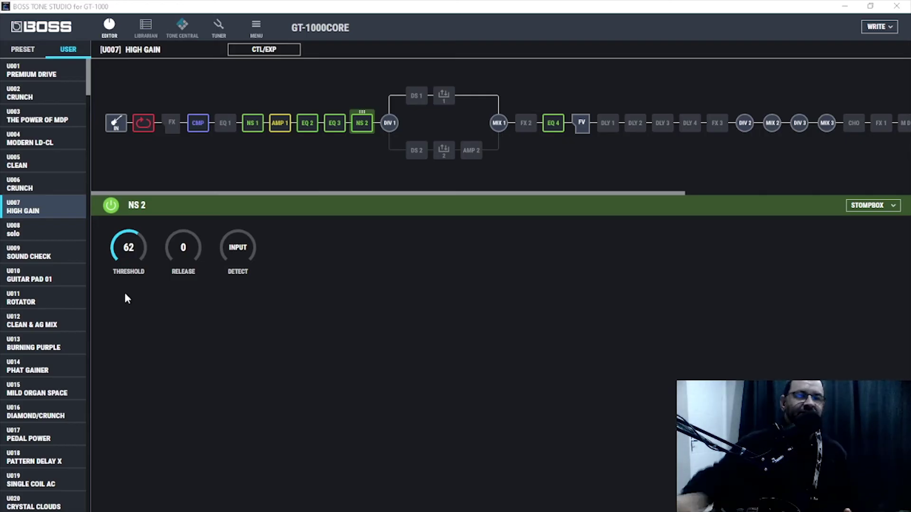
Load the U008 solo patch and check its NS 1 and NS 2 thresholds.
click(29, 233)
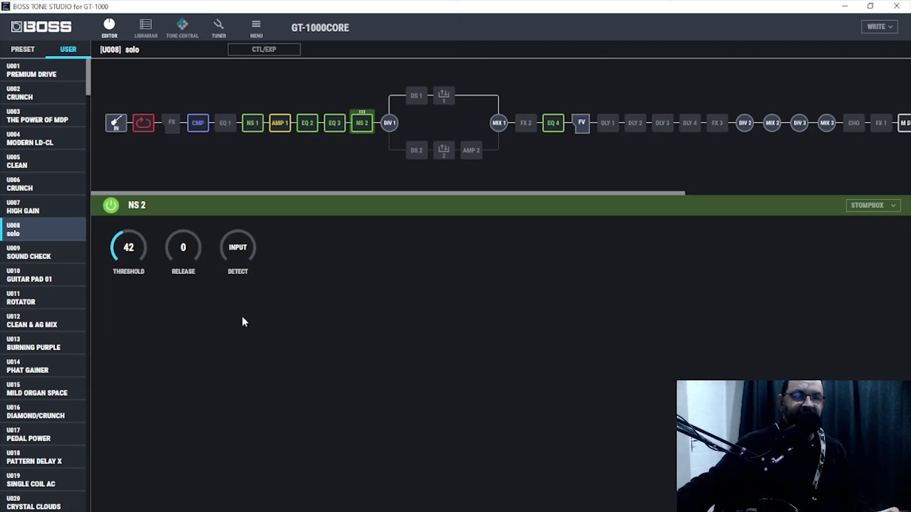
click(253, 126)
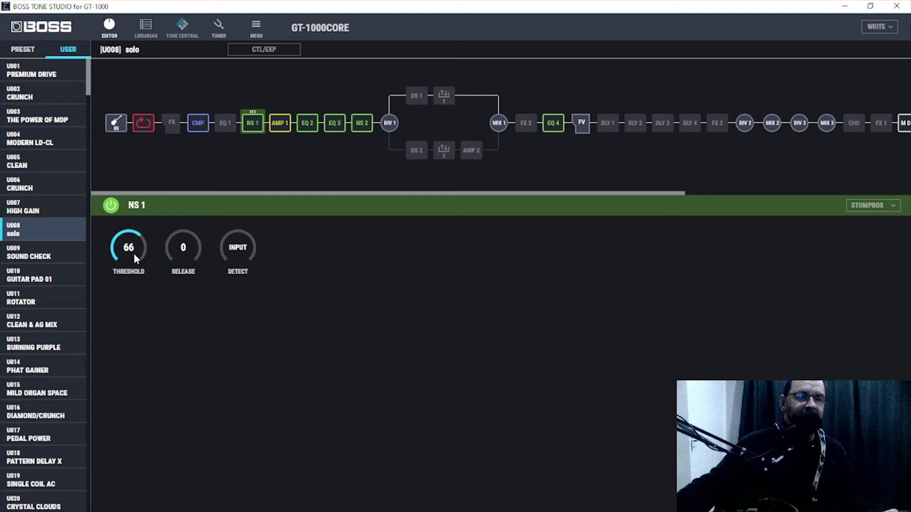
scroll(134, 253, up, 14)
scroll(133, 253, down, 8)
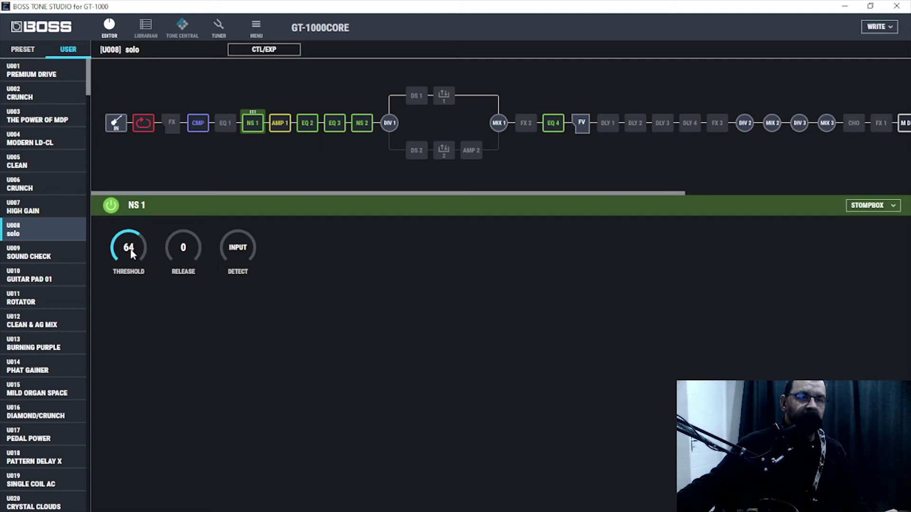
scroll(129, 249, down, 1)
click(359, 126)
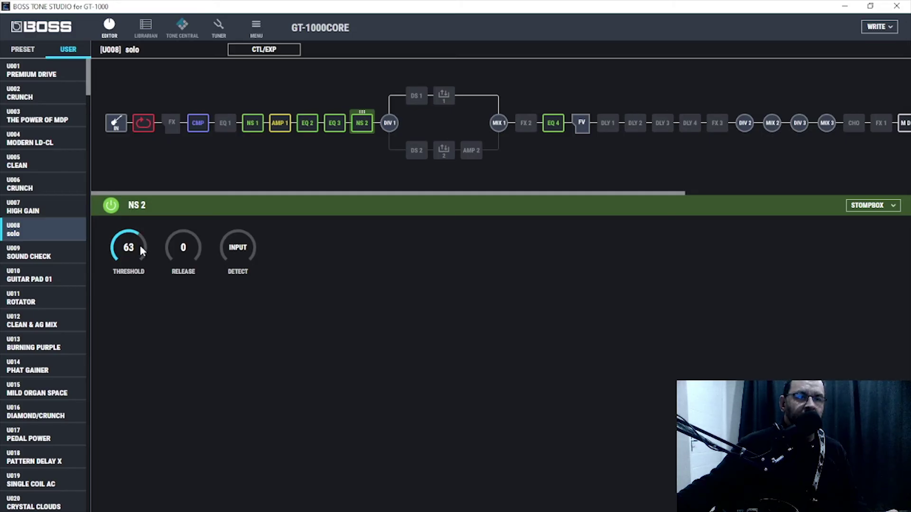
Raise the NS 1 threshold to 86, leaving NS 2 at 65.
click(251, 127)
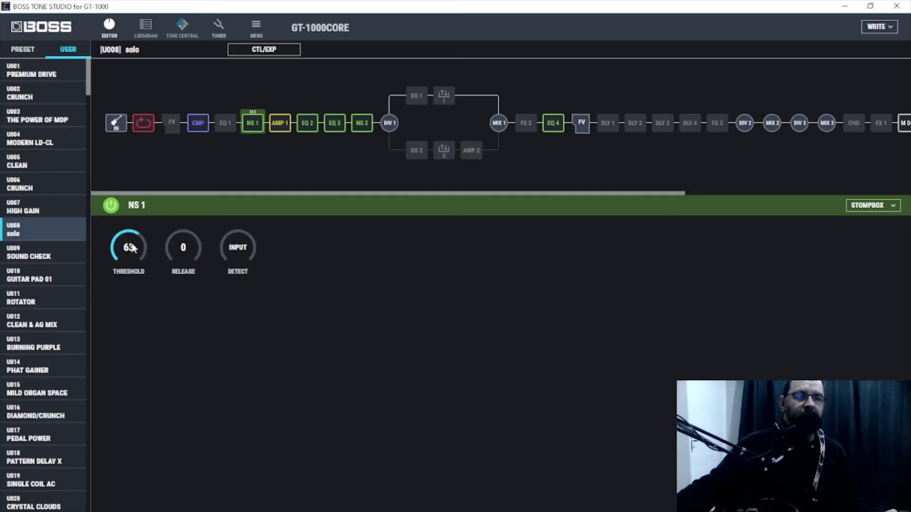
scroll(129, 250, up, 3)
scroll(132, 255, up, 2)
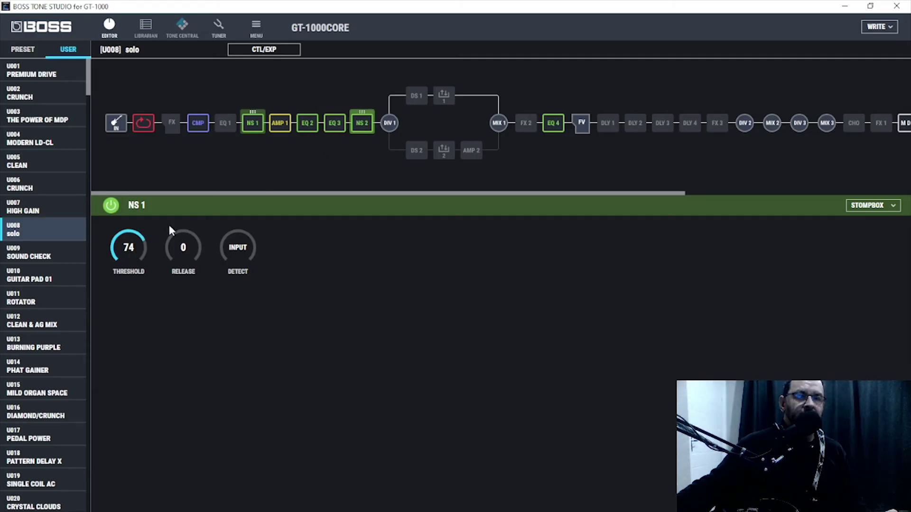
scroll(142, 250, up, 20)
scroll(143, 250, up, 5)
scroll(144, 251, down, 14)
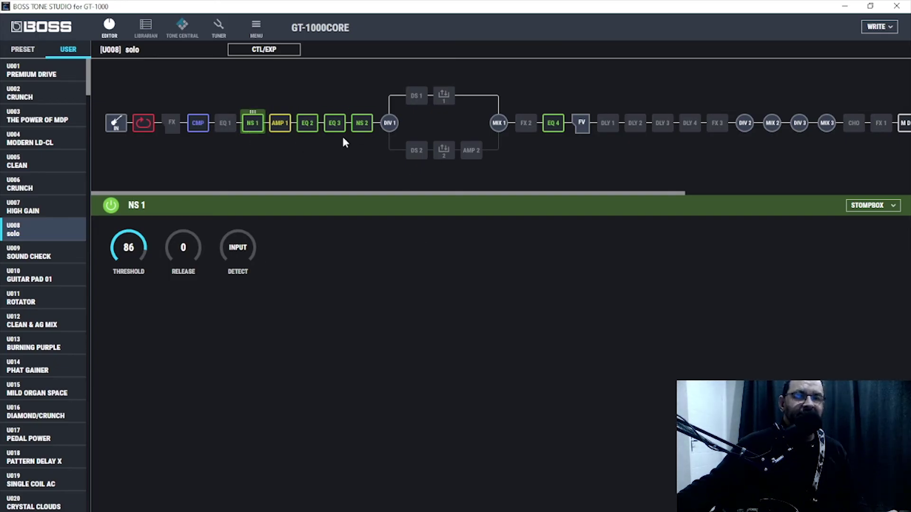
click(362, 124)
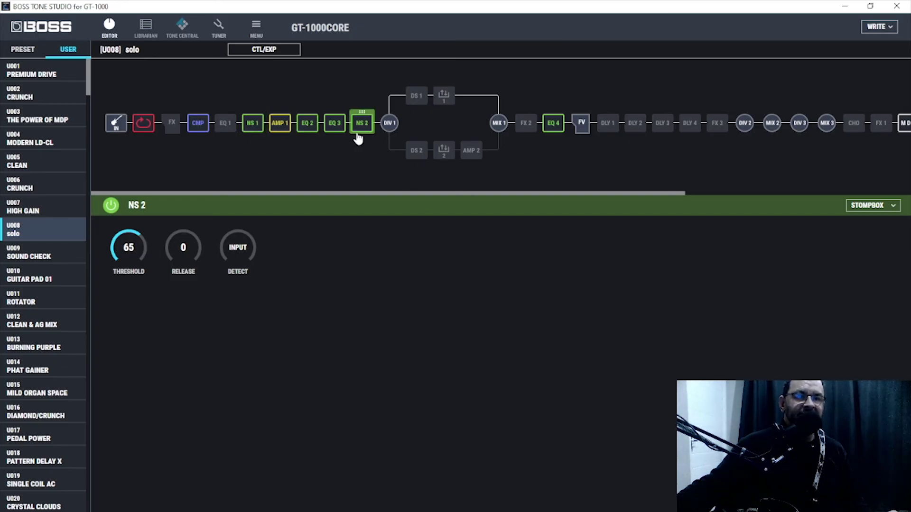
Turn on assign 12 for the NS 1 threshold with Target Min 86 and Max 0.
click(263, 50)
click(183, 126)
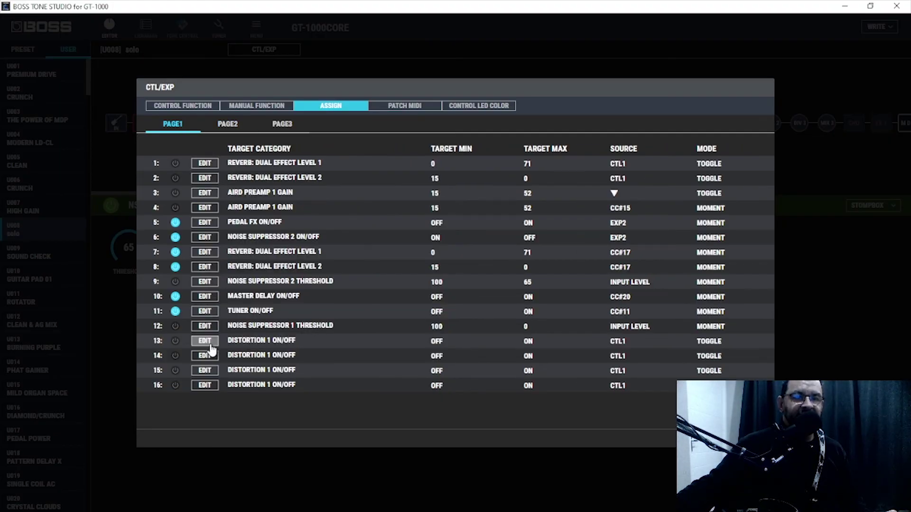
click(206, 325)
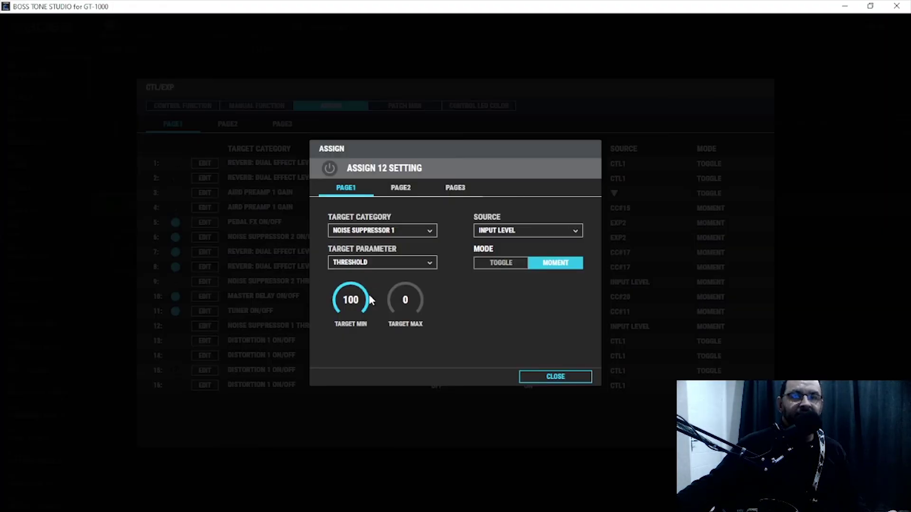
scroll(350, 311, down, 2)
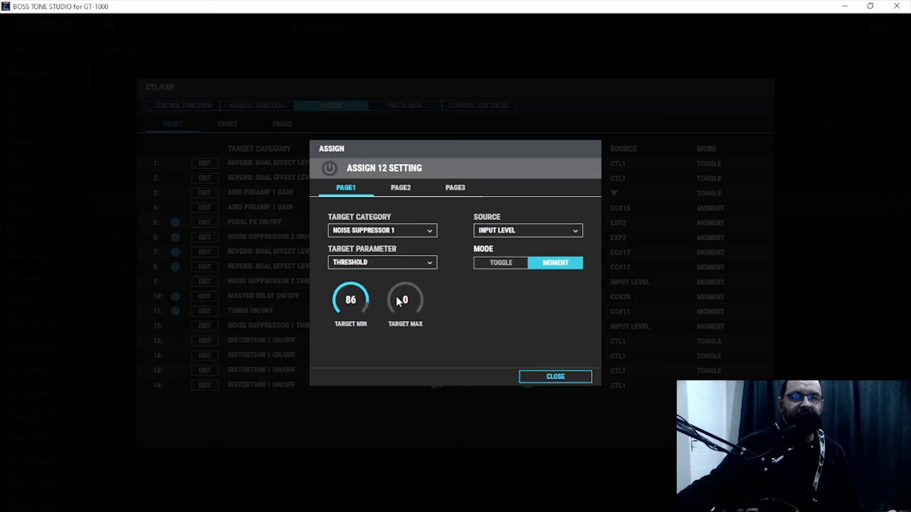
click(330, 168)
click(574, 382)
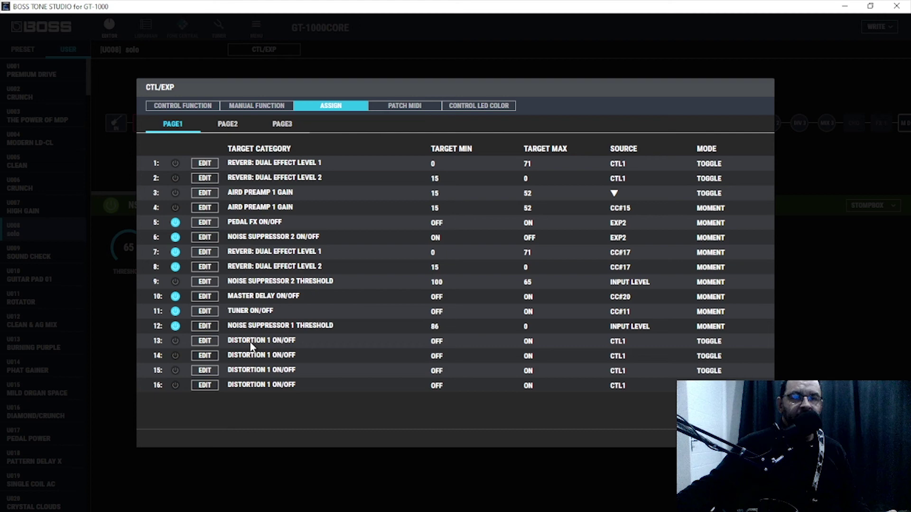
Turn on assign 9 for the NS 2 threshold with Target Min 65 and Max 0.
click(205, 282)
scroll(354, 306, down, 11)
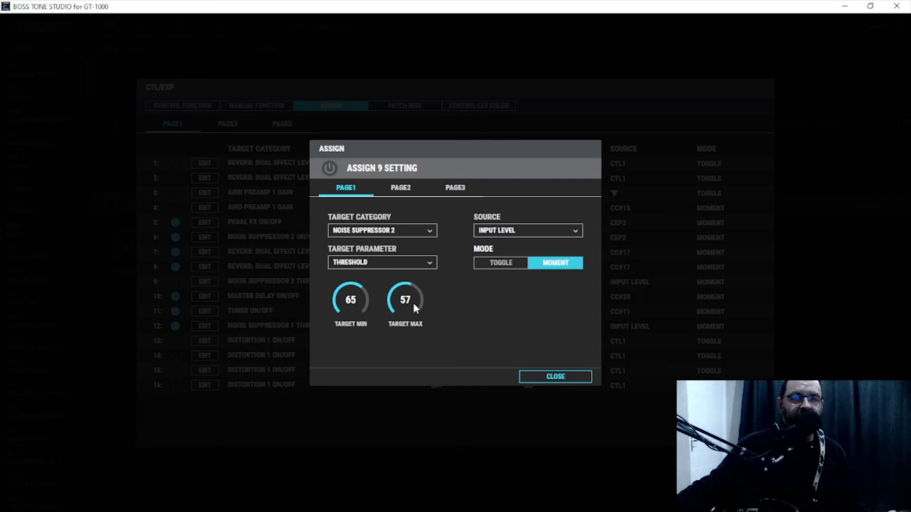
scroll(414, 307, down, 15)
click(329, 168)
click(531, 376)
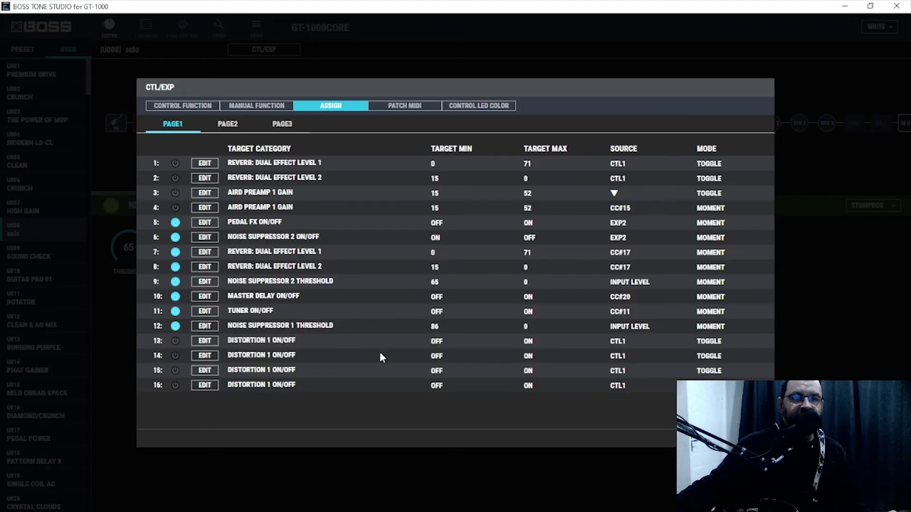
Set Act Range Hi to 53 on both assigns 12 and 9.
click(212, 327)
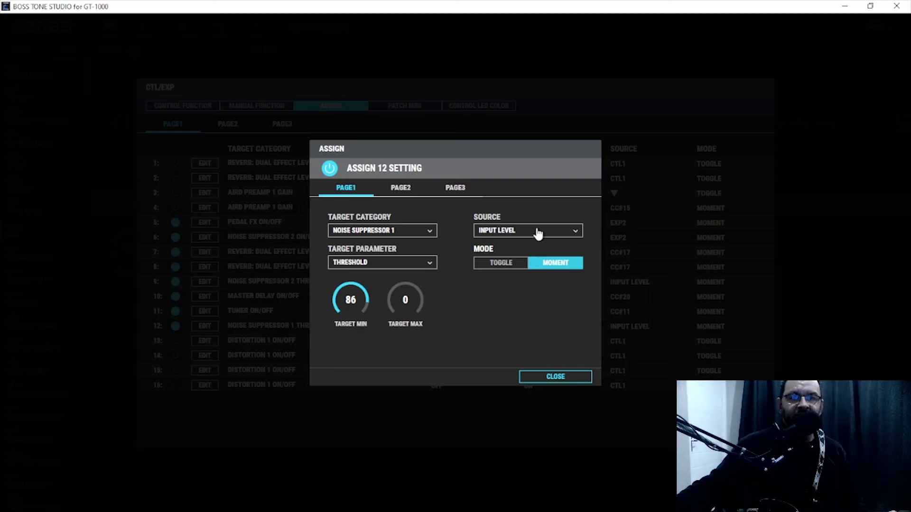
click(400, 190)
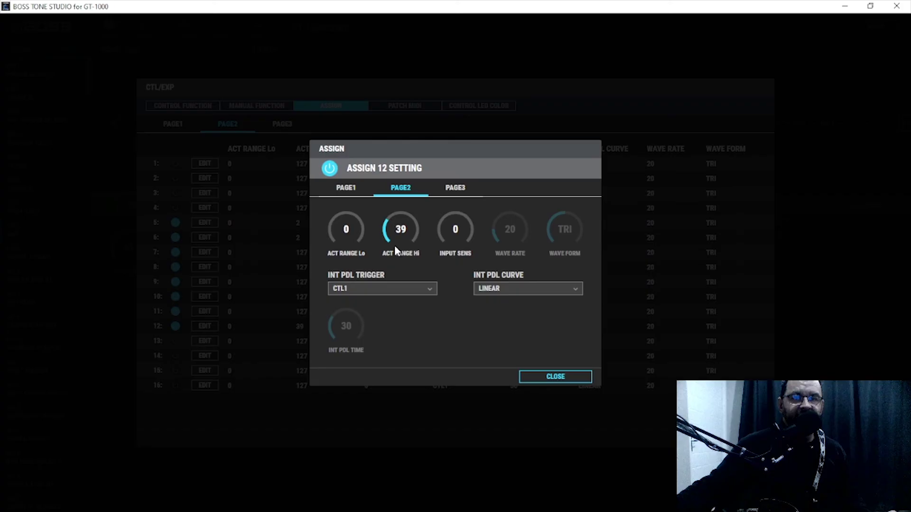
scroll(395, 247, up, 14)
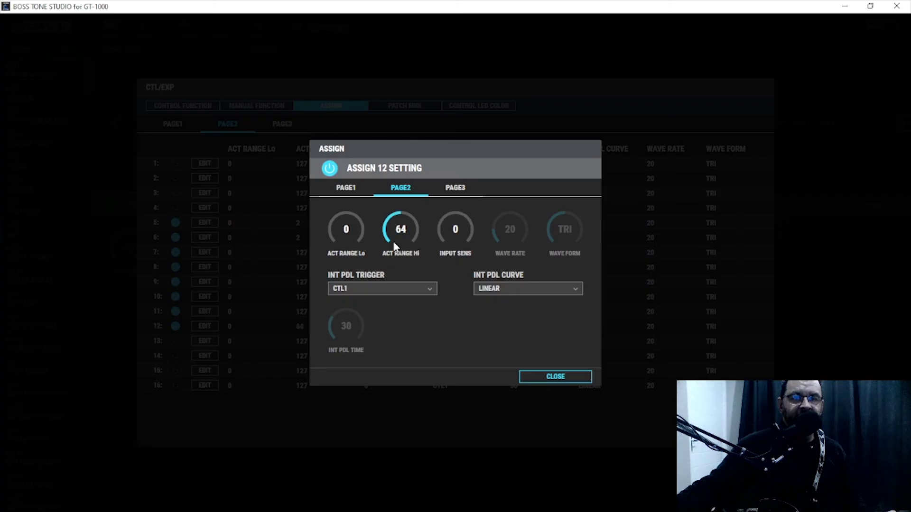
click(567, 382)
click(182, 131)
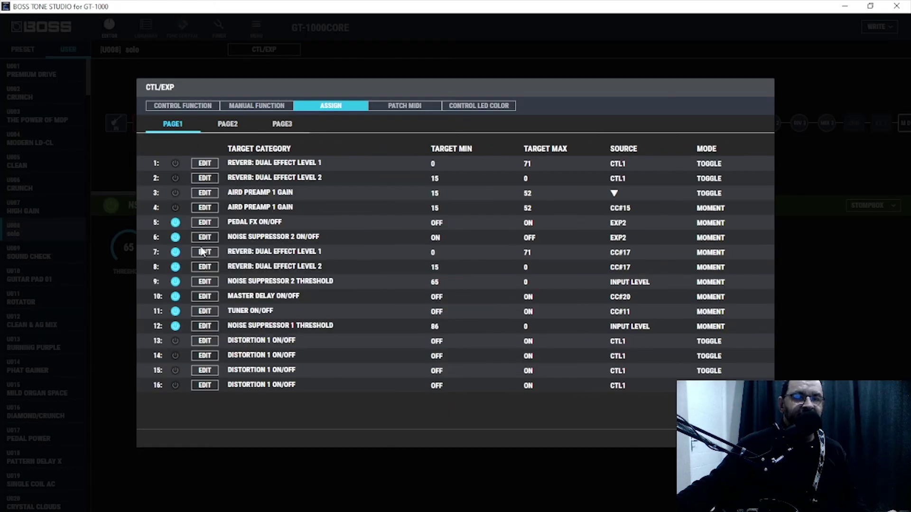
click(205, 282)
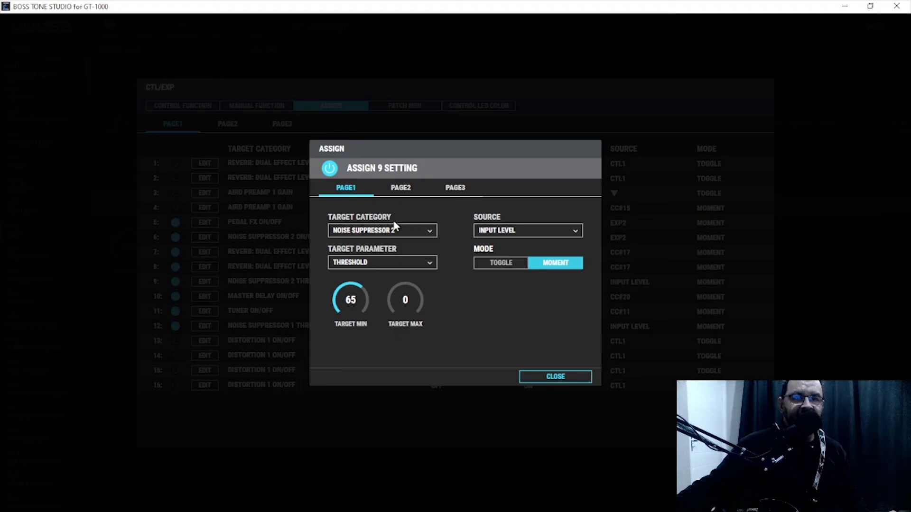
click(393, 192)
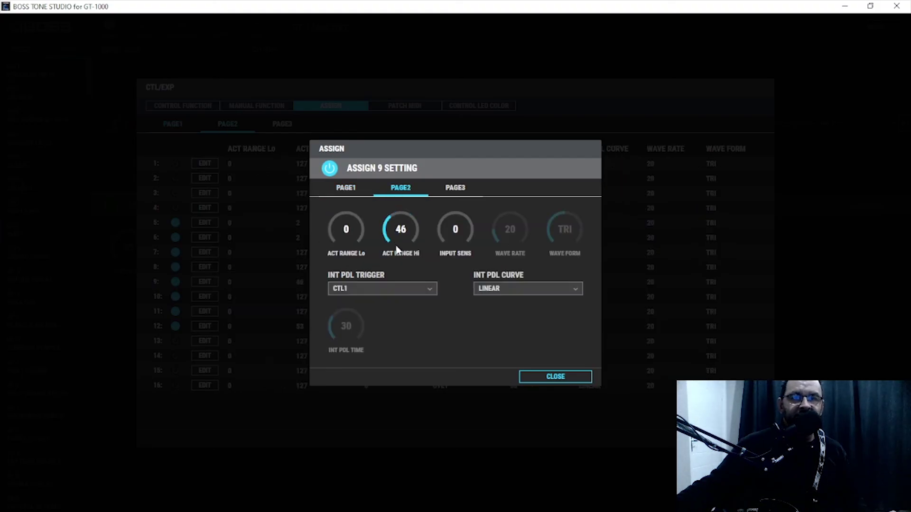
scroll(398, 249, up, 7)
click(550, 377)
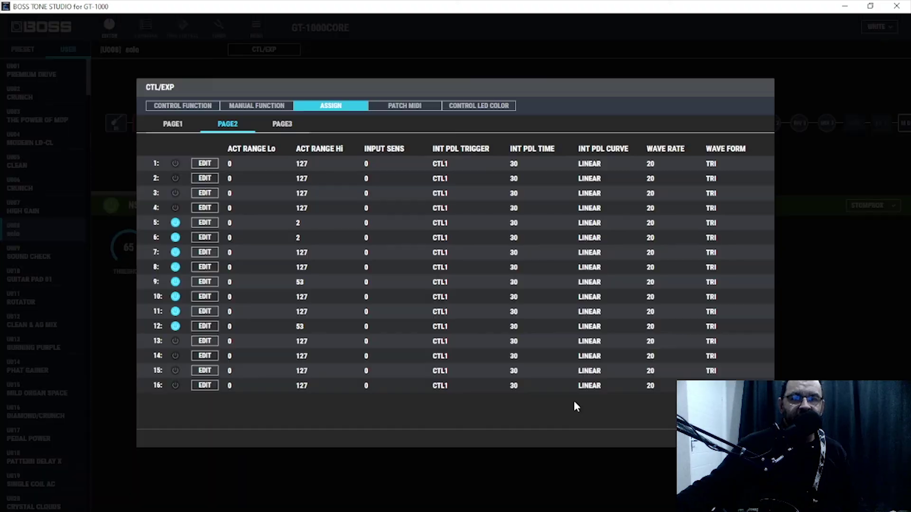
key(Escape)
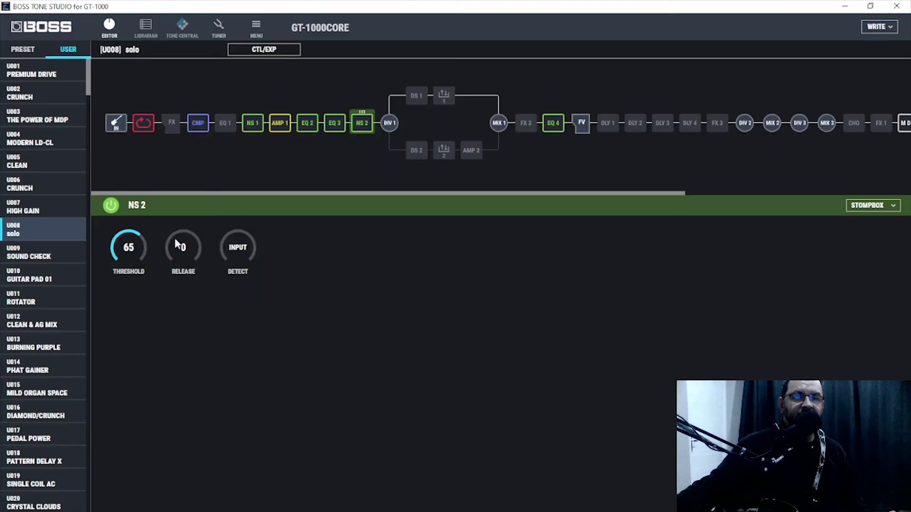
click(251, 125)
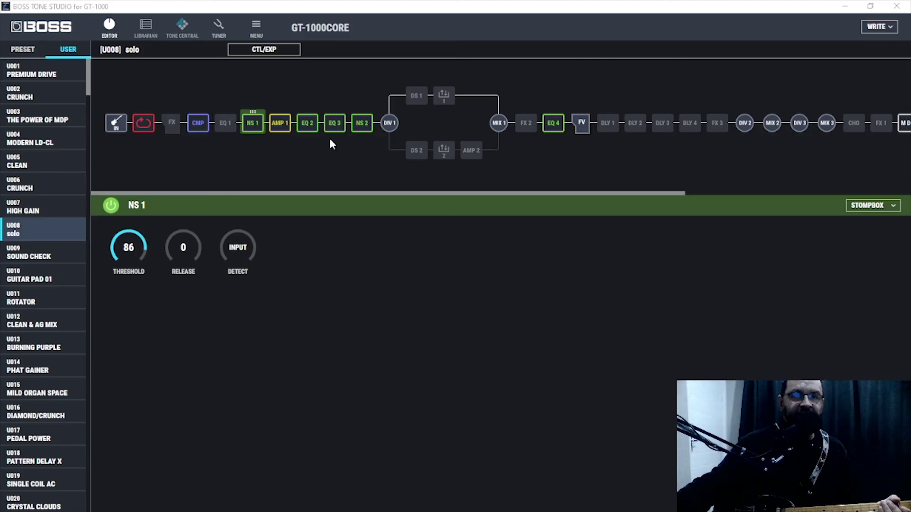
click(363, 127)
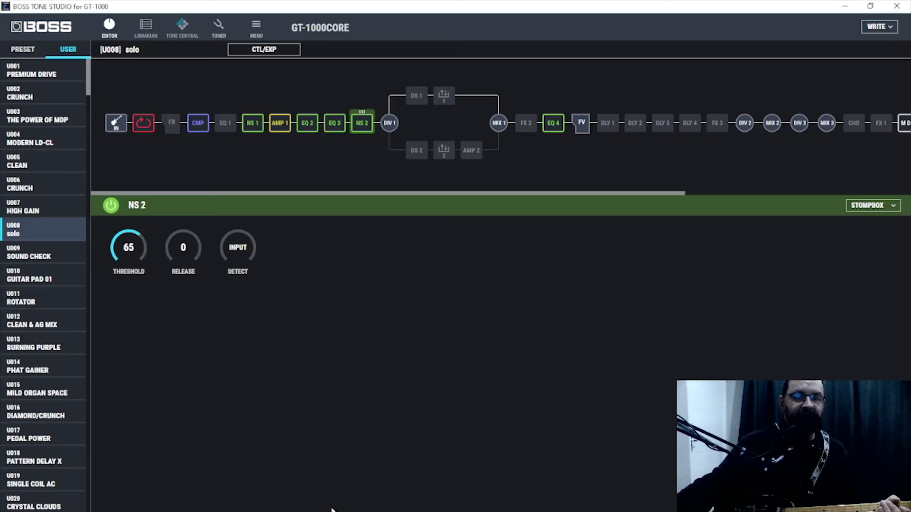